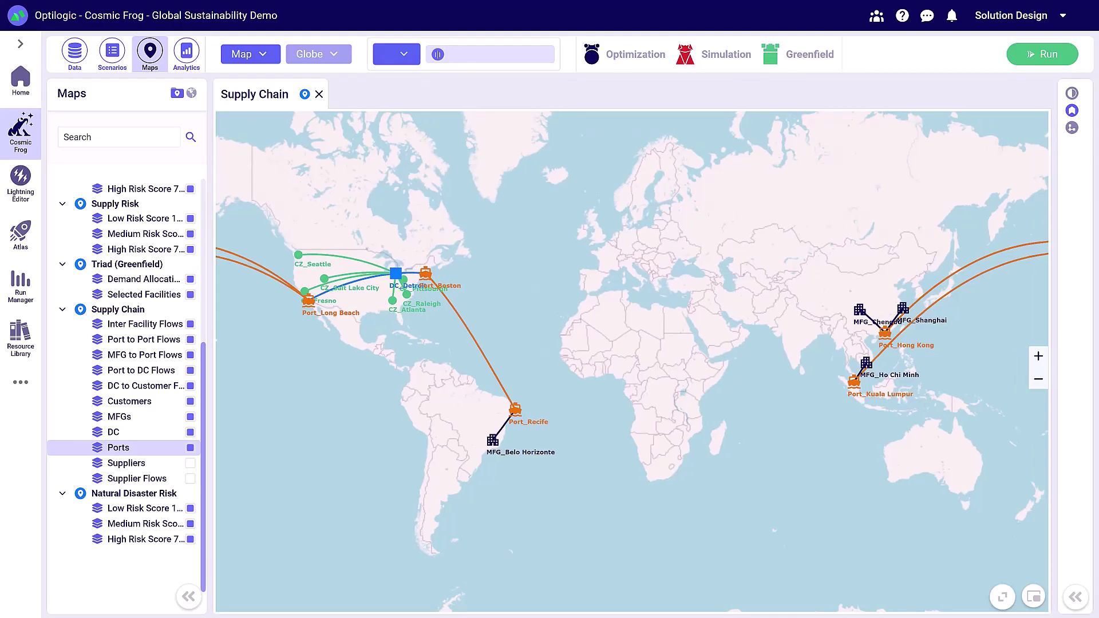
Examine the Asian factories and ports on the Supply Chain map, including the details of MFG_Shanghai and Port_Hong Kong.
scroll(866, 450, up, 2)
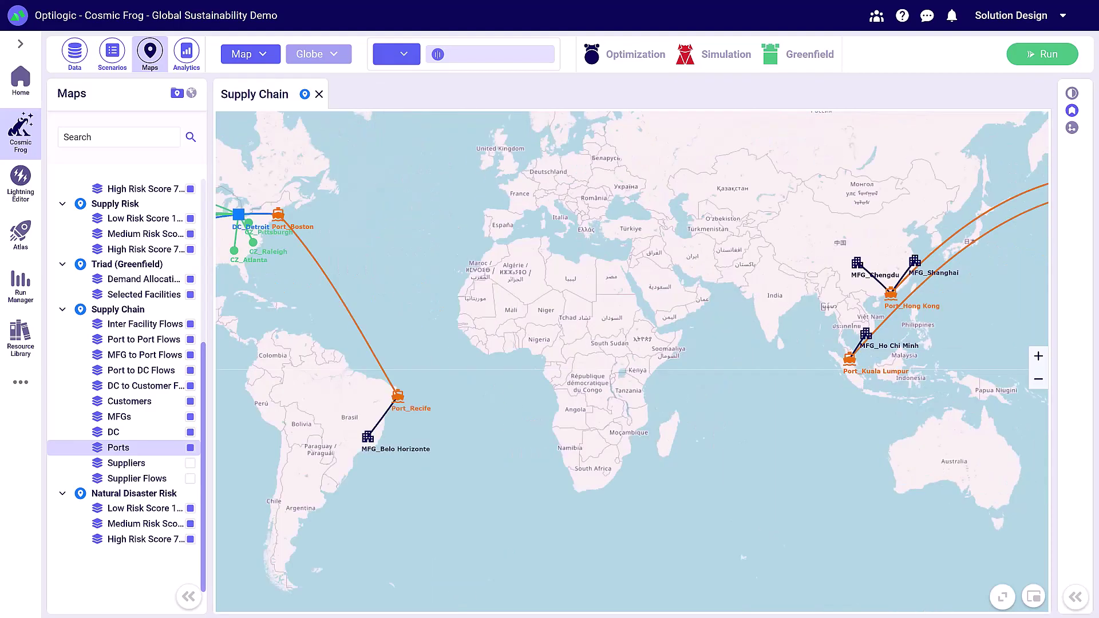
mouse_move(916, 263)
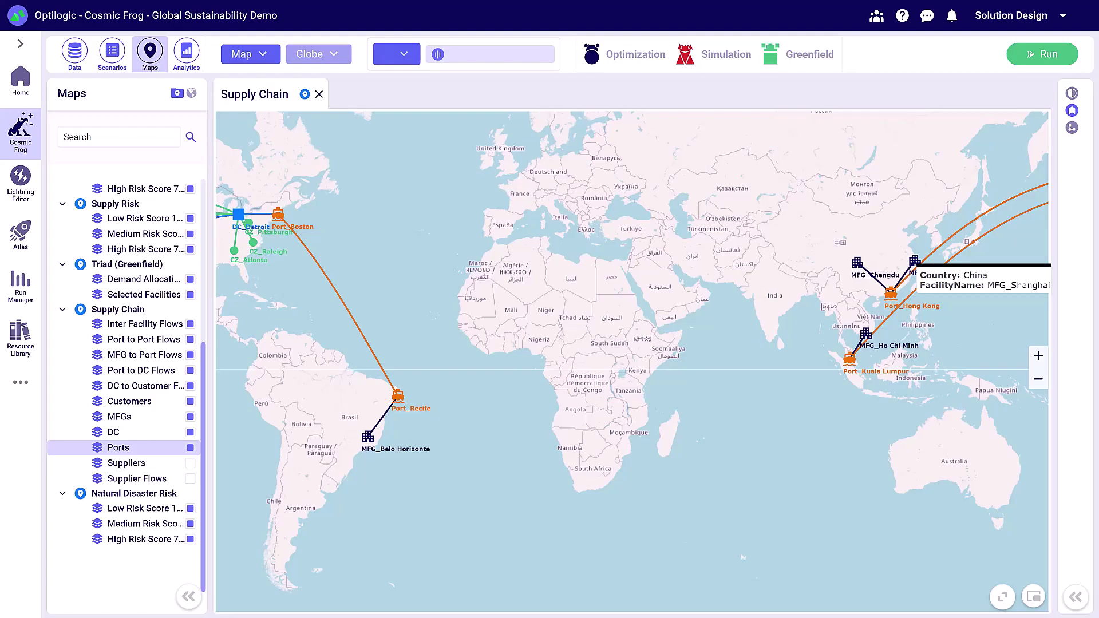
mouse_move(895, 299)
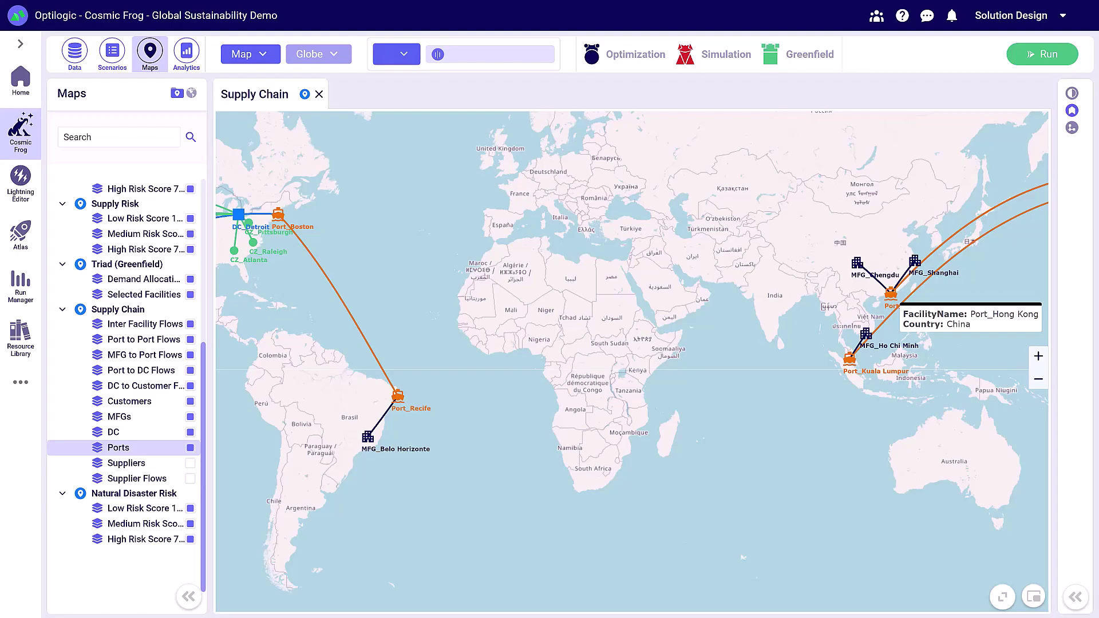
scroll(807, 282, down, 1)
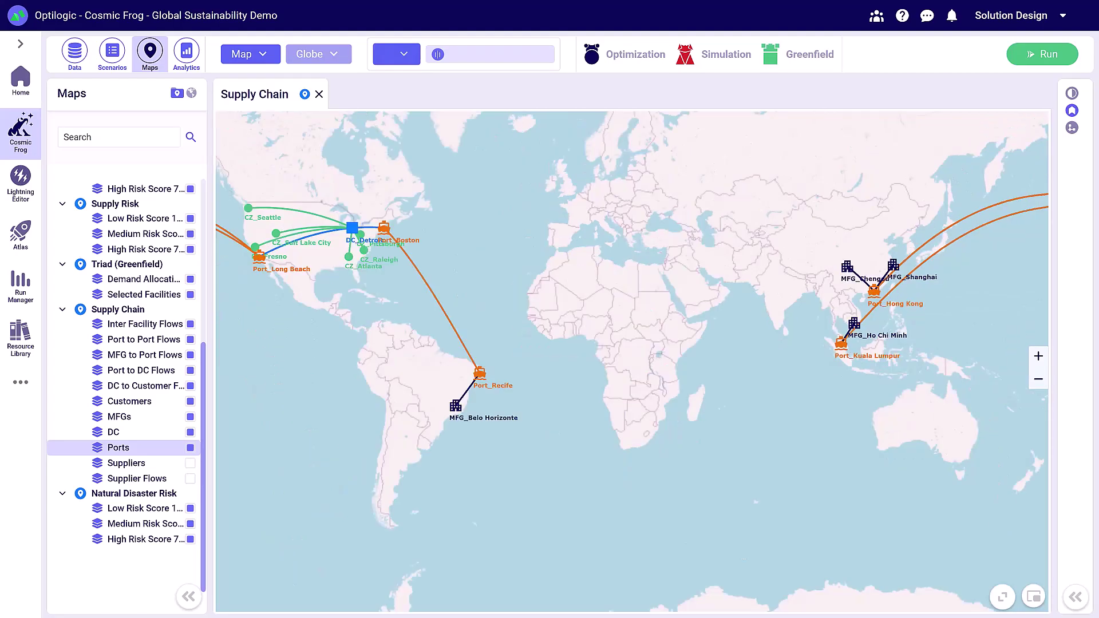
Examine DC_Detroit and its customer lanes in North America and bring the whole global network back into view.
drag(245, 323, 369, 526)
scroll(364, 439, up, 2)
scroll(366, 442, up, 2)
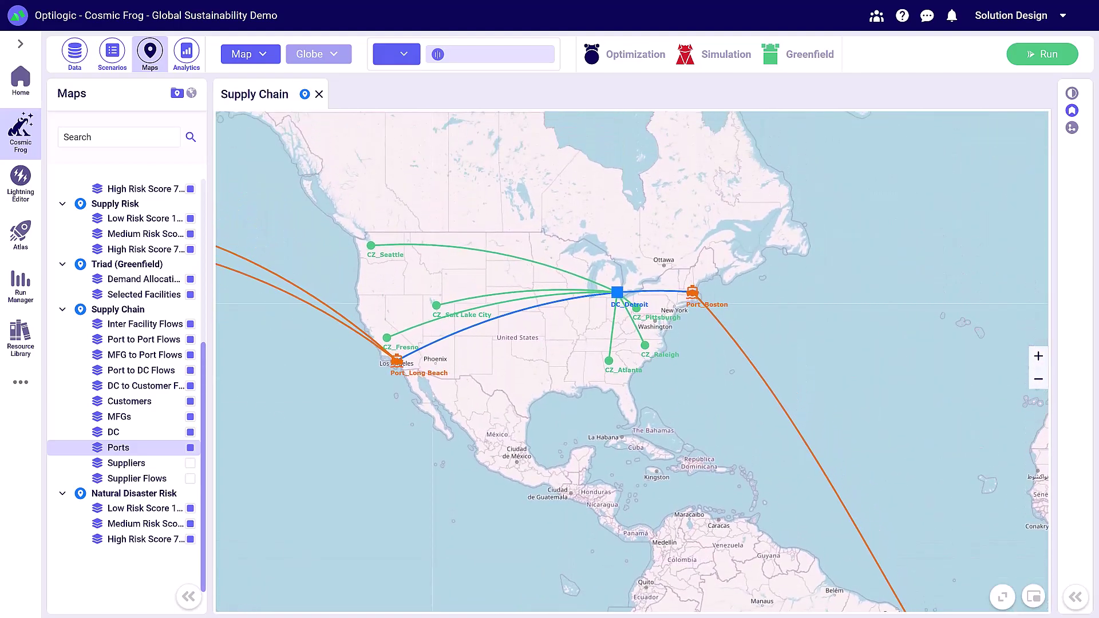
mouse_move(617, 293)
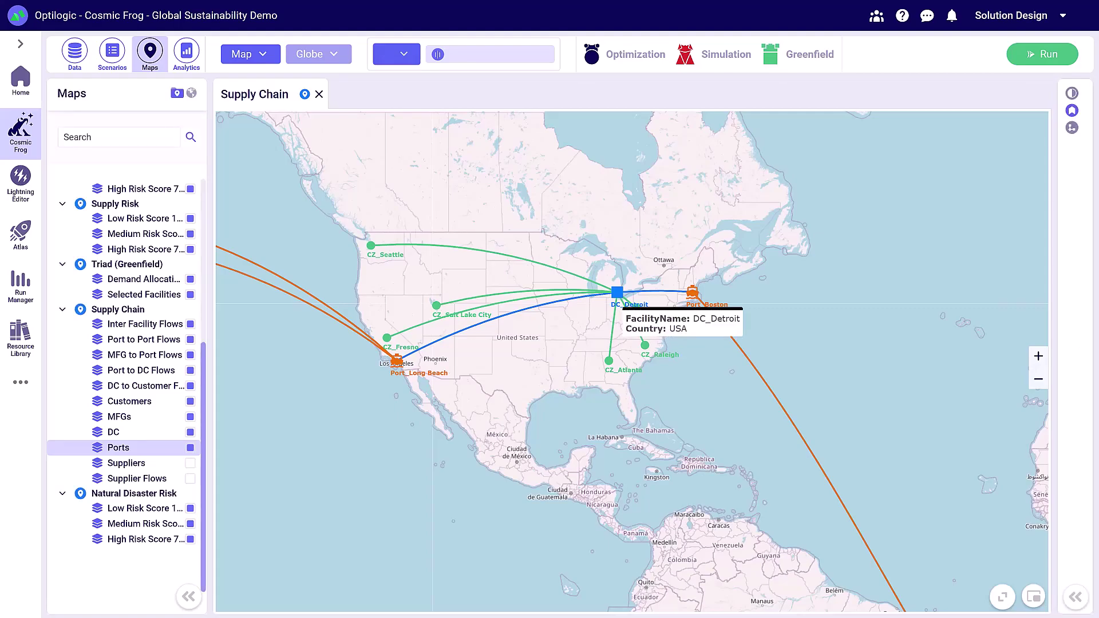
mouse_move(608, 361)
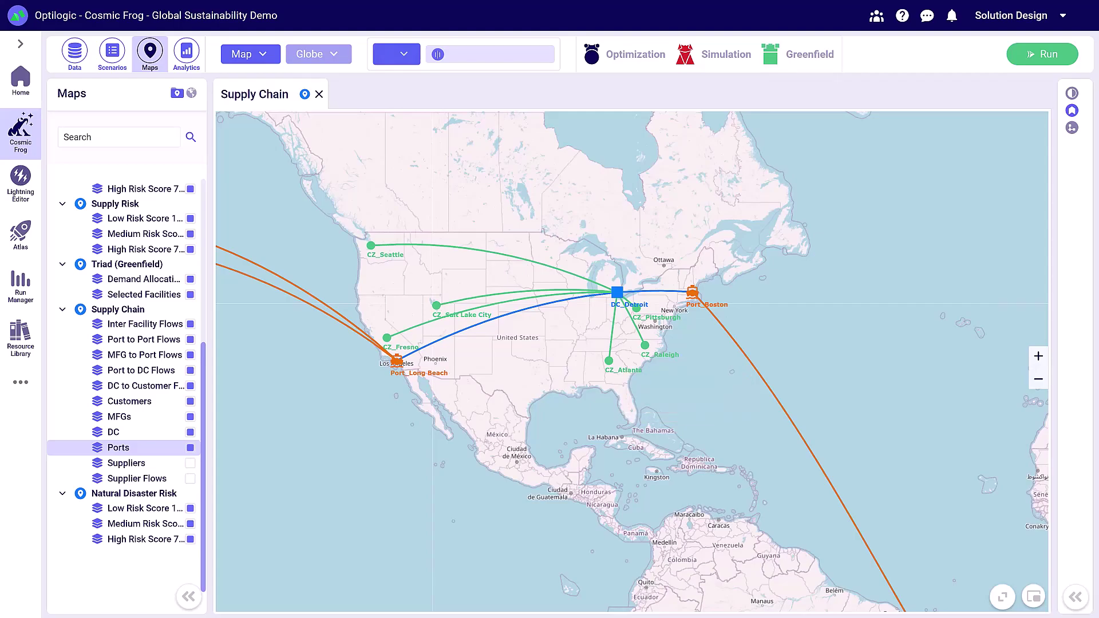
scroll(432, 466, down, 2)
scroll(433, 467, down, 1)
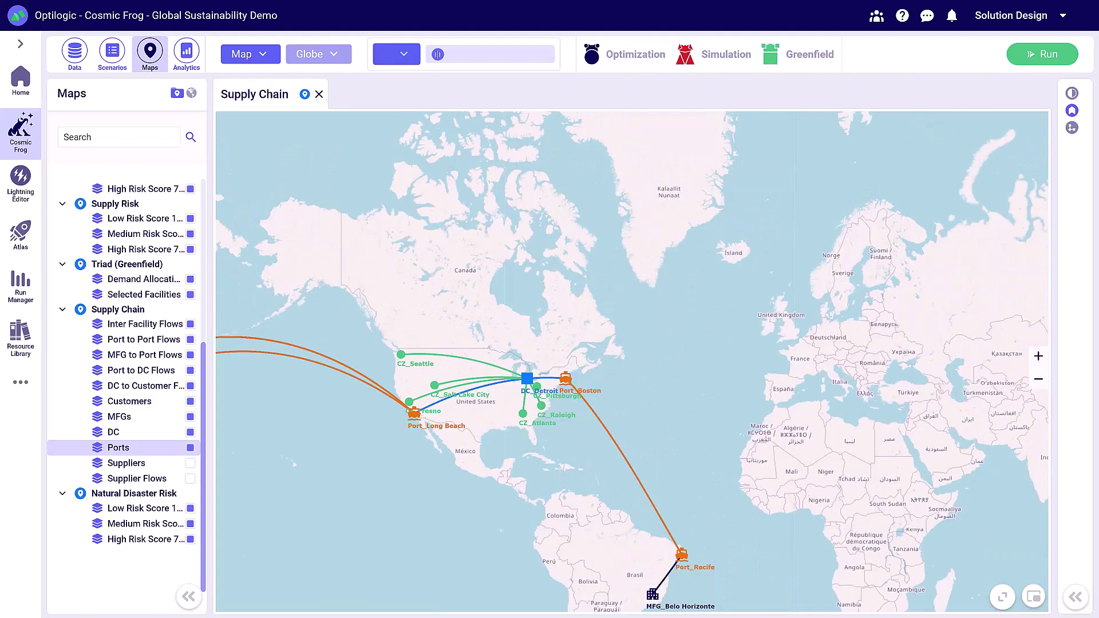
drag(632, 361, 449, 212)
scroll(598, 291, down, 1)
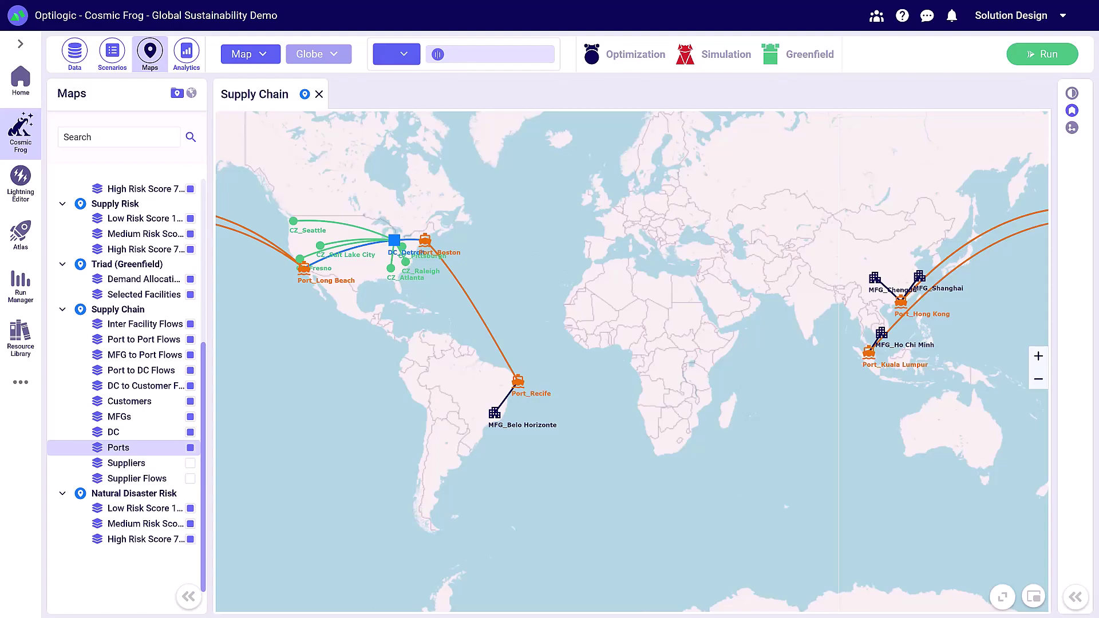
Review the Facilities table's location columns and the FixedOperatingCost of the manufacturing sites.
click(75, 54)
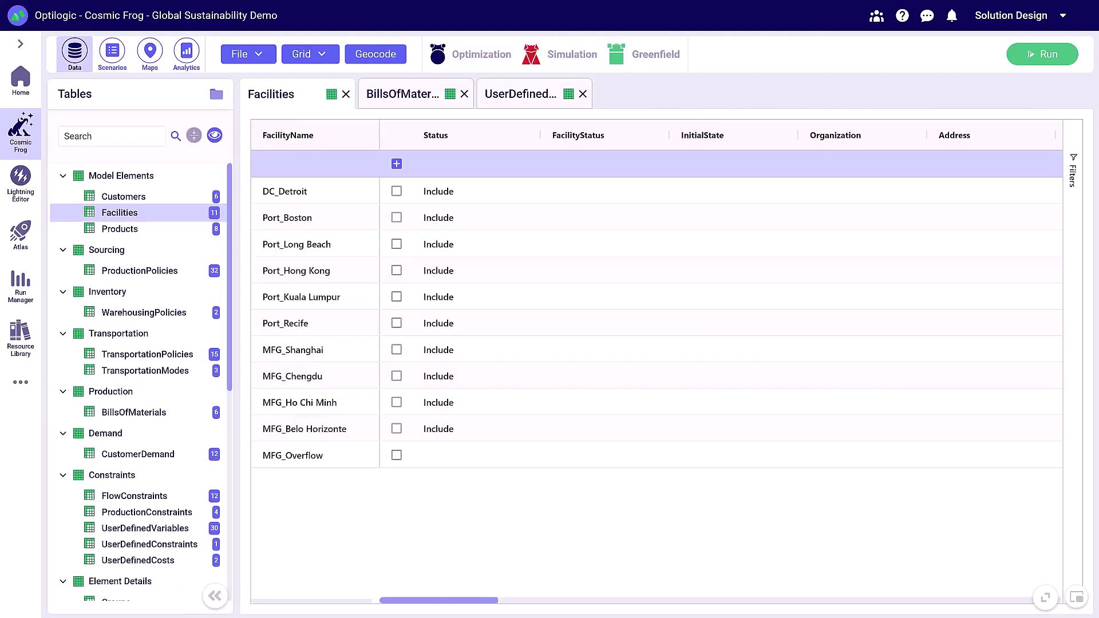
scroll(721, 309, right, 10)
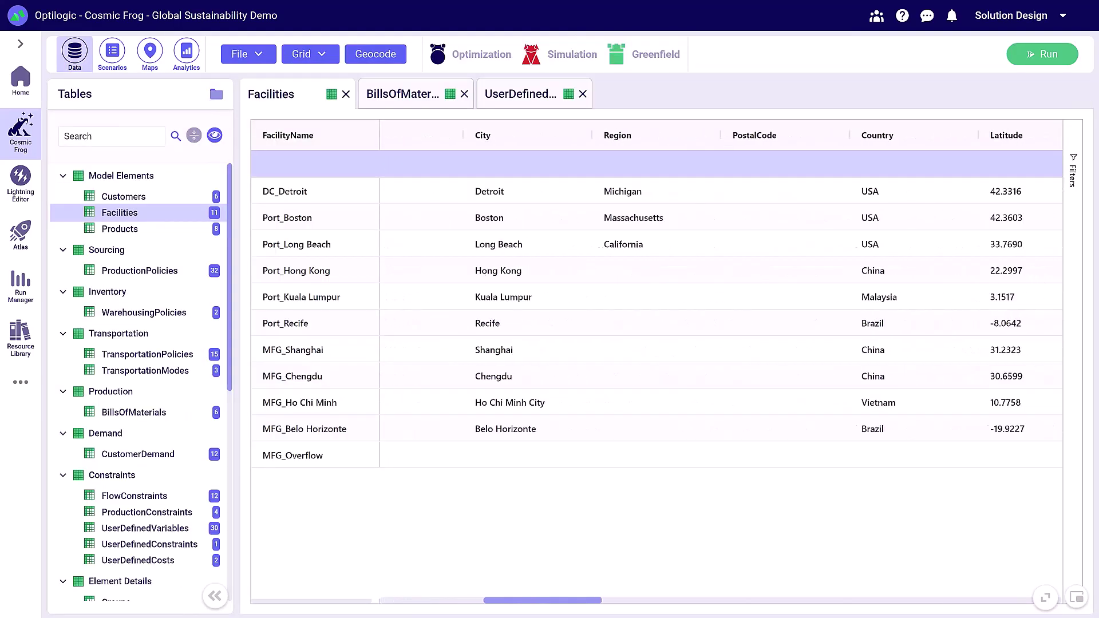
scroll(658, 314, right, 1)
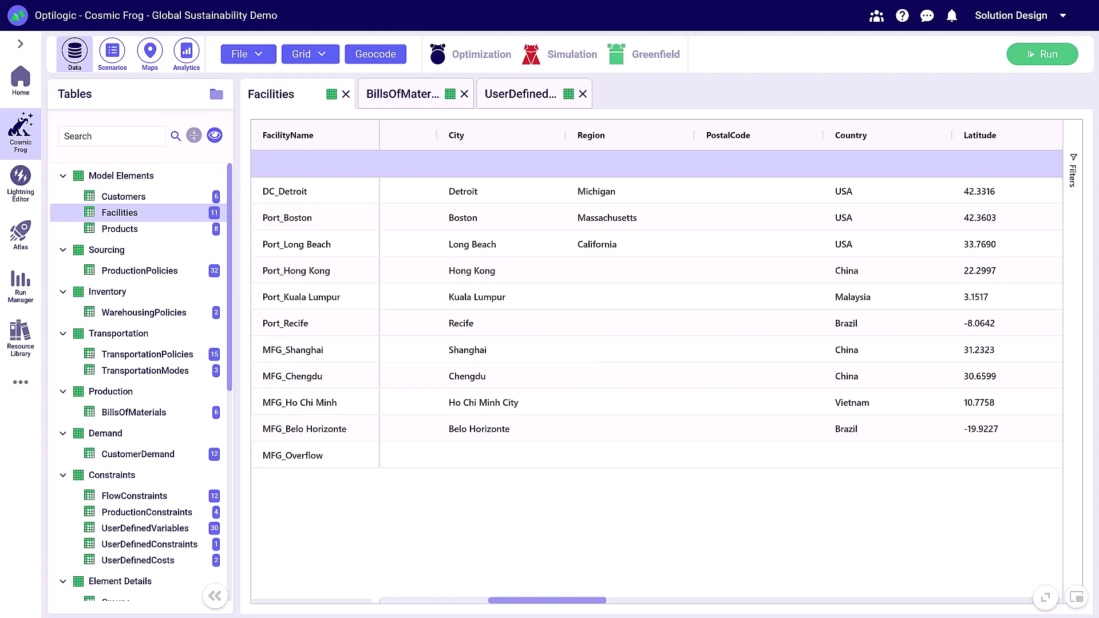
scroll(659, 314, right, 10)
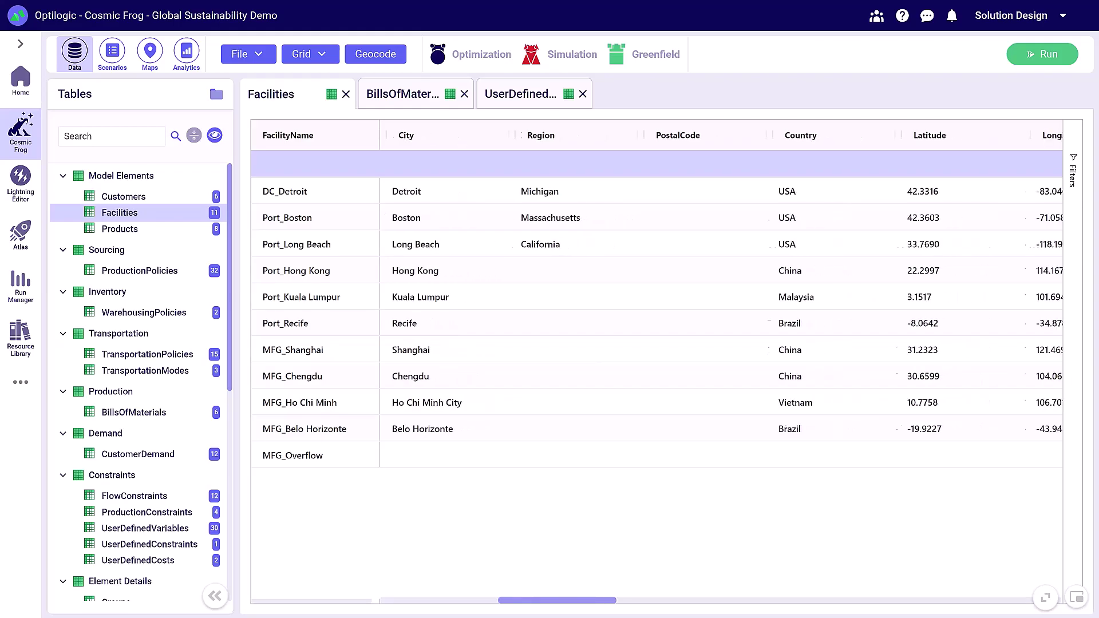
scroll(658, 315, right, 3)
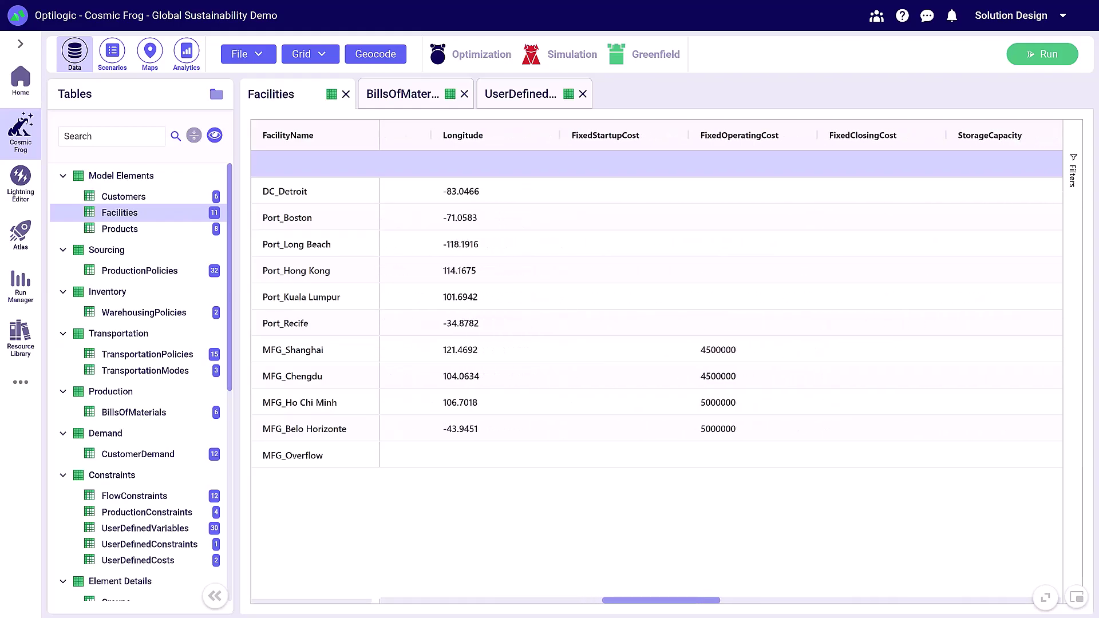
scroll(658, 315, right, 1)
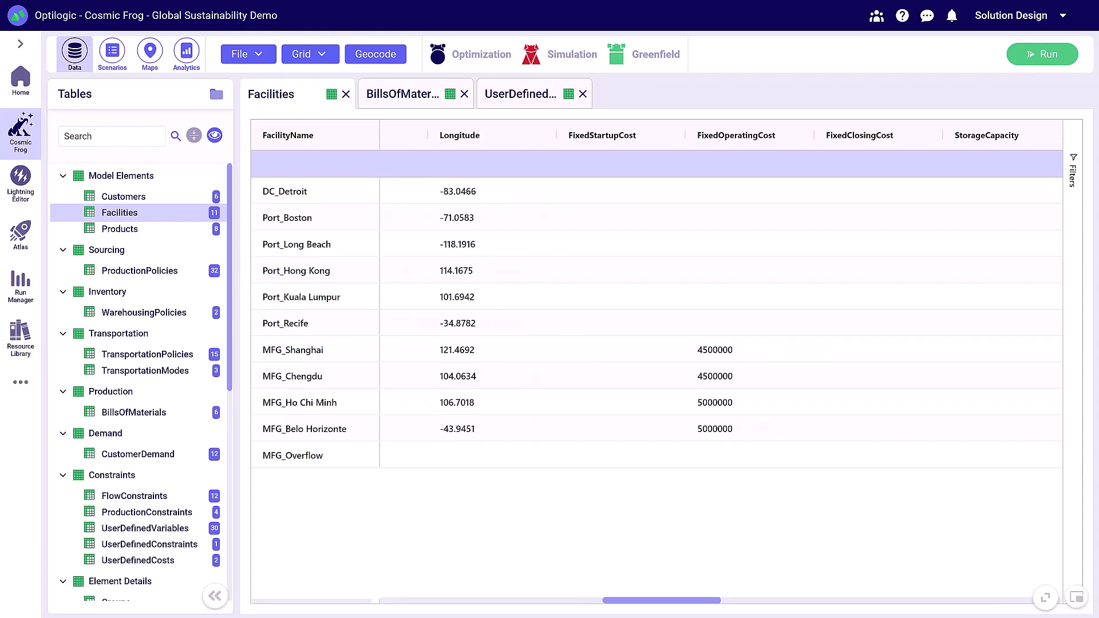
mouse_move(736, 135)
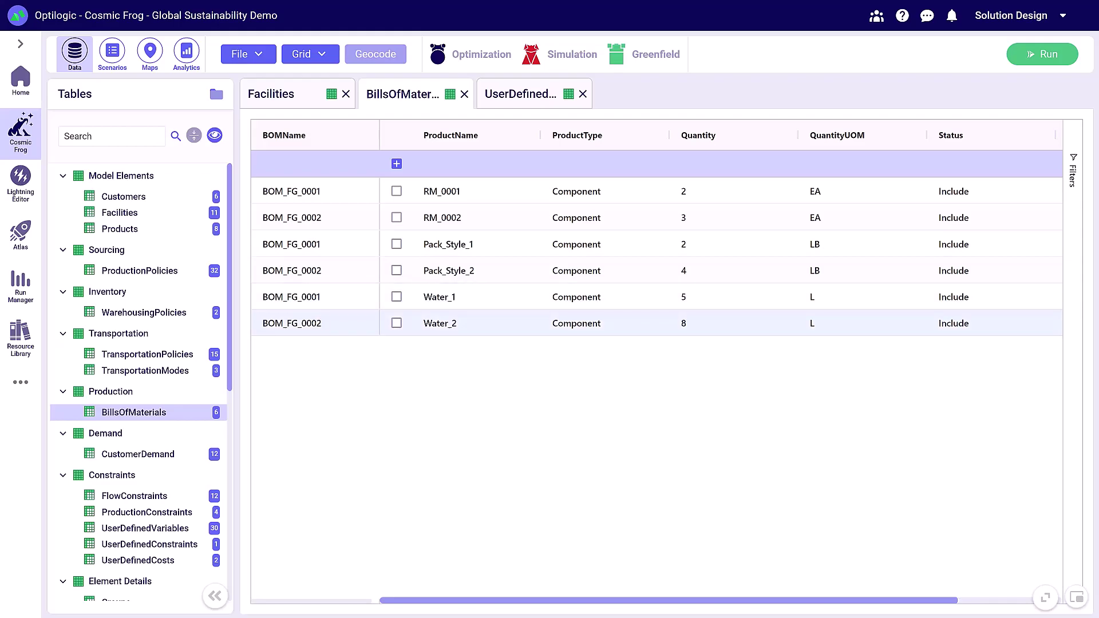
Open the UserDefinedVariables table and review the Coefficient column of the FGTransportEmissions rows.
click(520, 94)
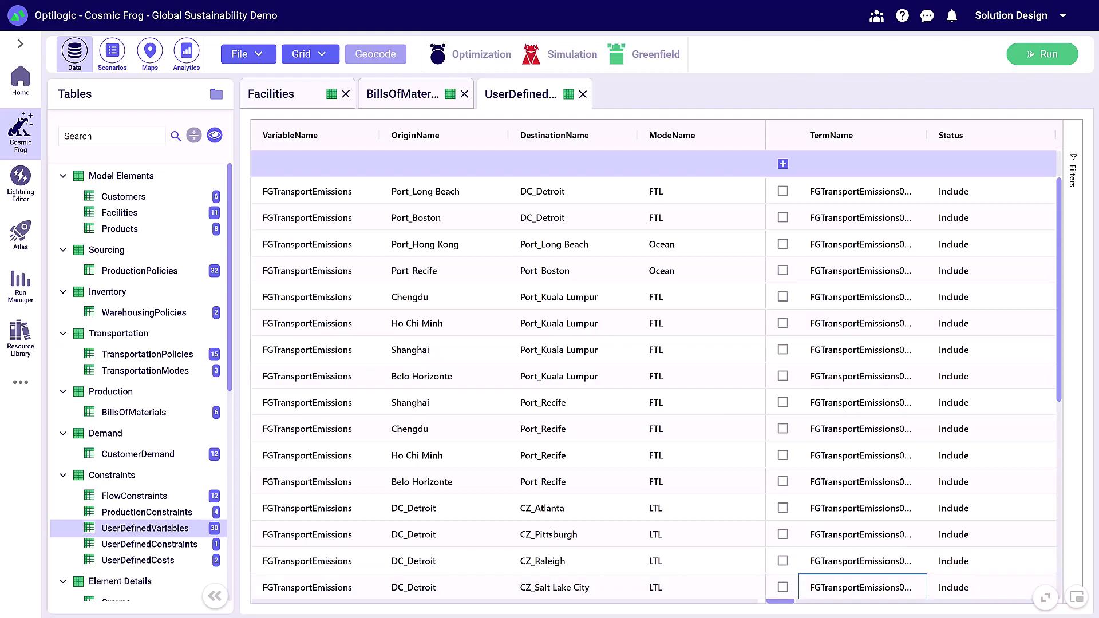
scroll(910, 366, right, 3)
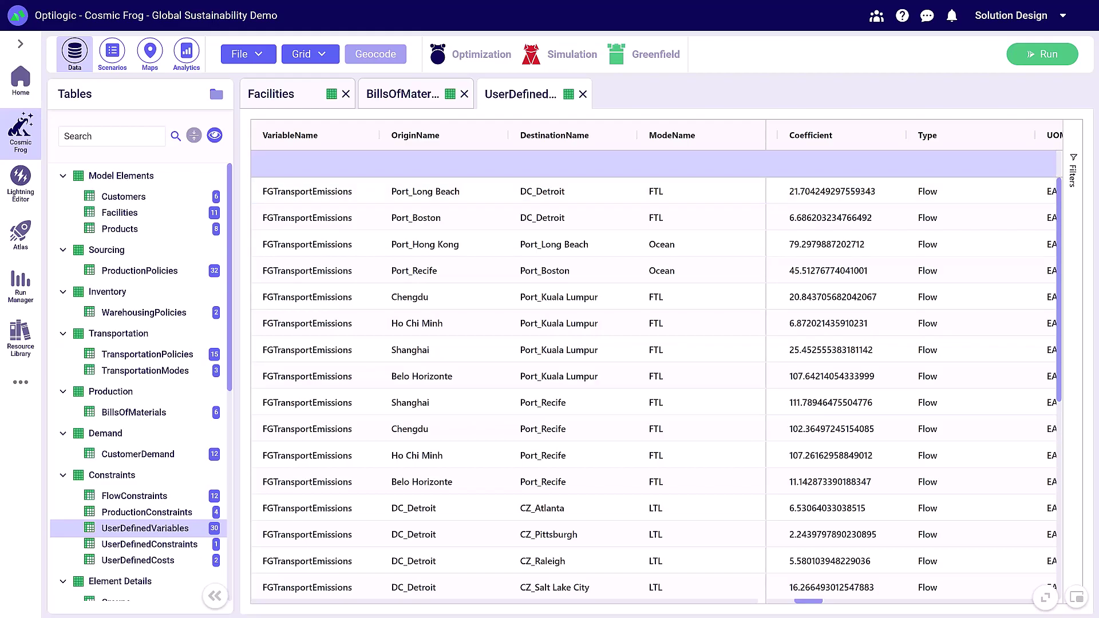
Review the scenario items Exclude Brazil MFG and Exclude MFG_Shanghai under the China-only and Brazil and Vietnam scenarios.
click(112, 54)
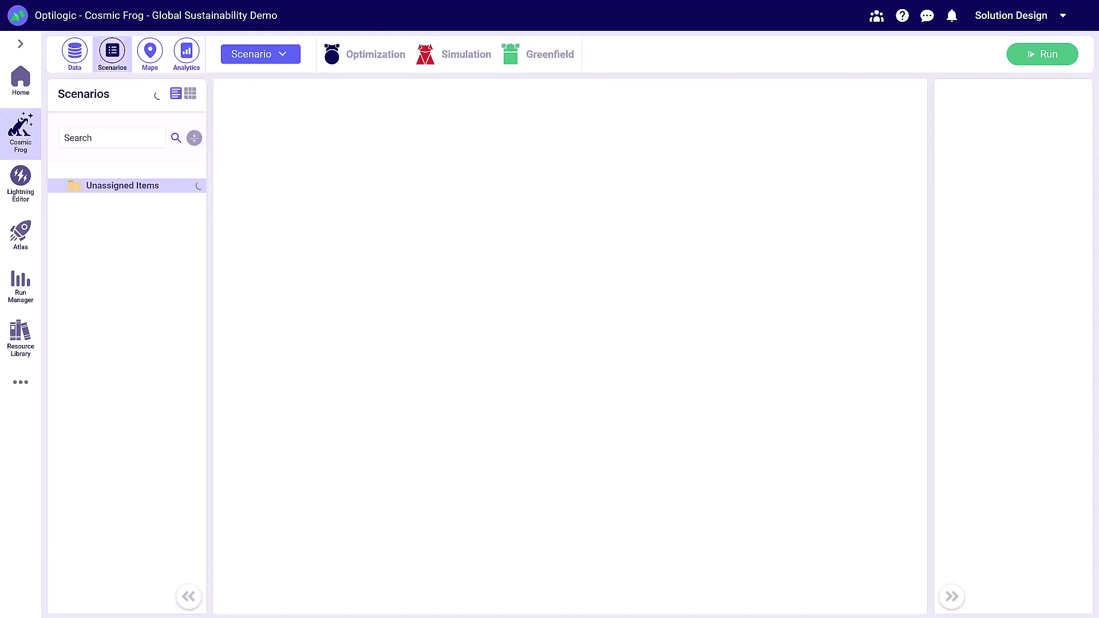
click(136, 248)
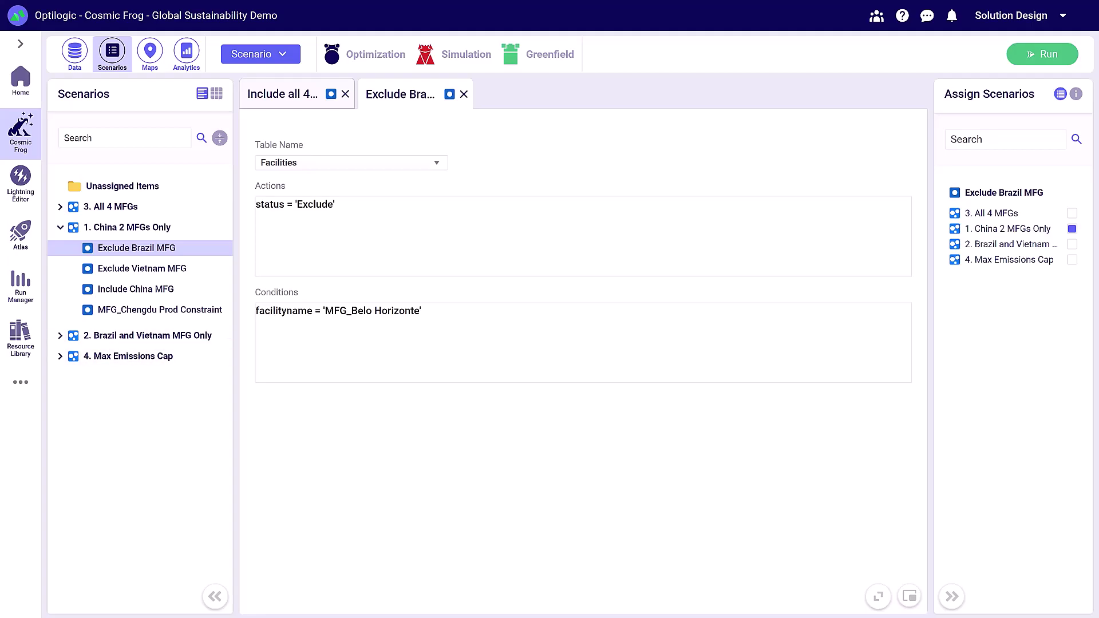
click(148, 335)
click(60, 336)
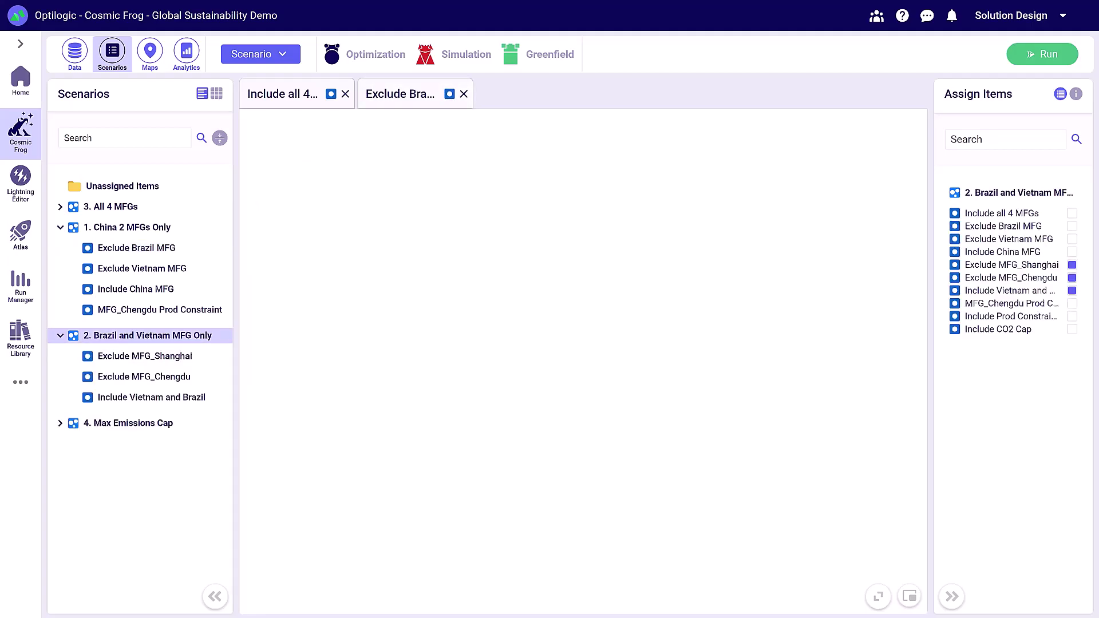
click(144, 356)
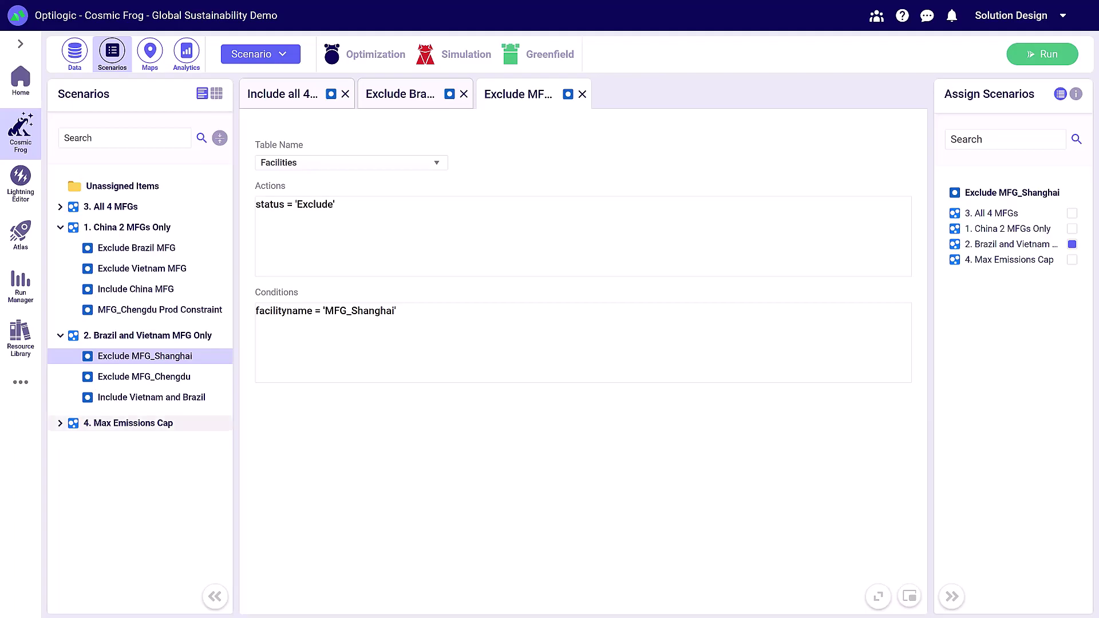
Expand the 4. Max Emissions Cap scenario and review its Include CO2 Cap item.
click(128, 423)
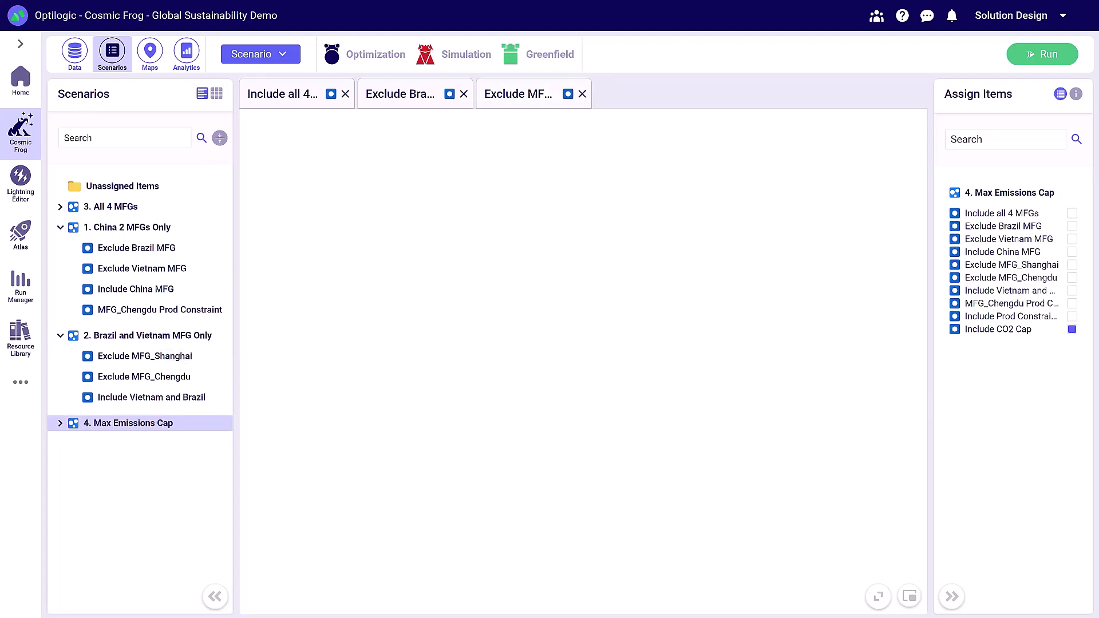
click(60, 423)
click(131, 444)
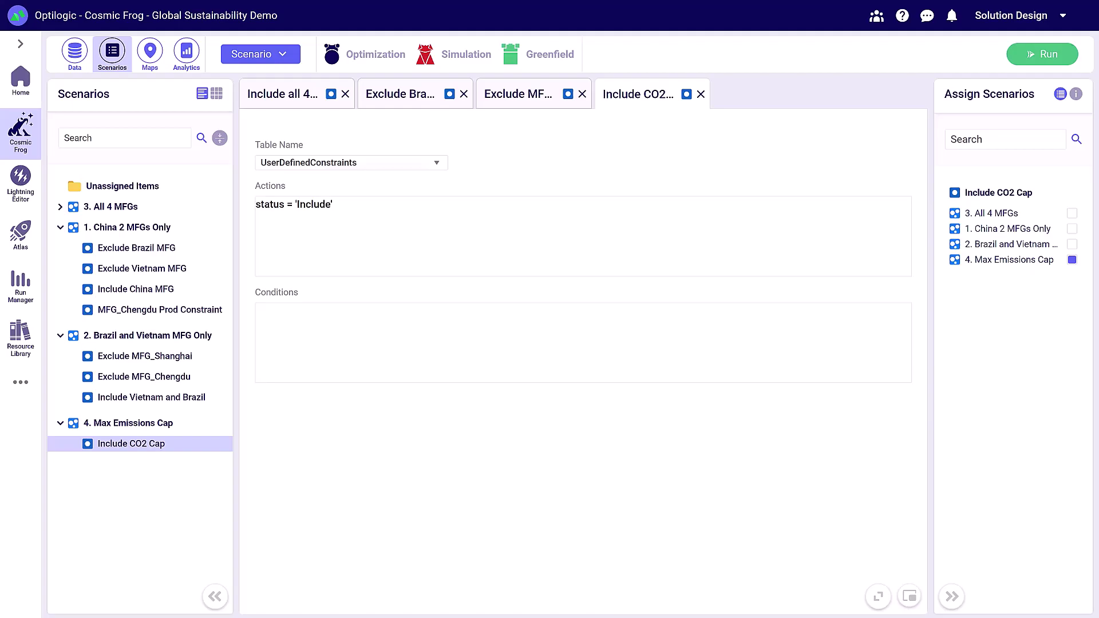
Set up a Medium-size run covering the All 4 MFGs, China 2 MFGs Only, Brazil and Vietnam MFG Only, and Max Emissions Cap scenarios.
click(1043, 53)
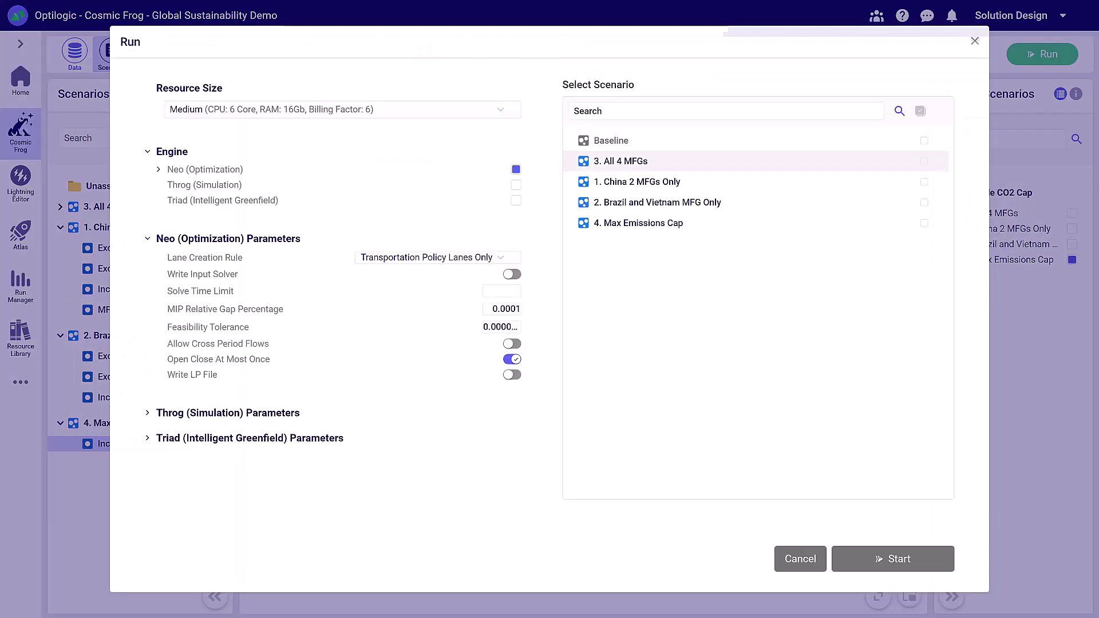
click(620, 161)
click(636, 182)
click(924, 202)
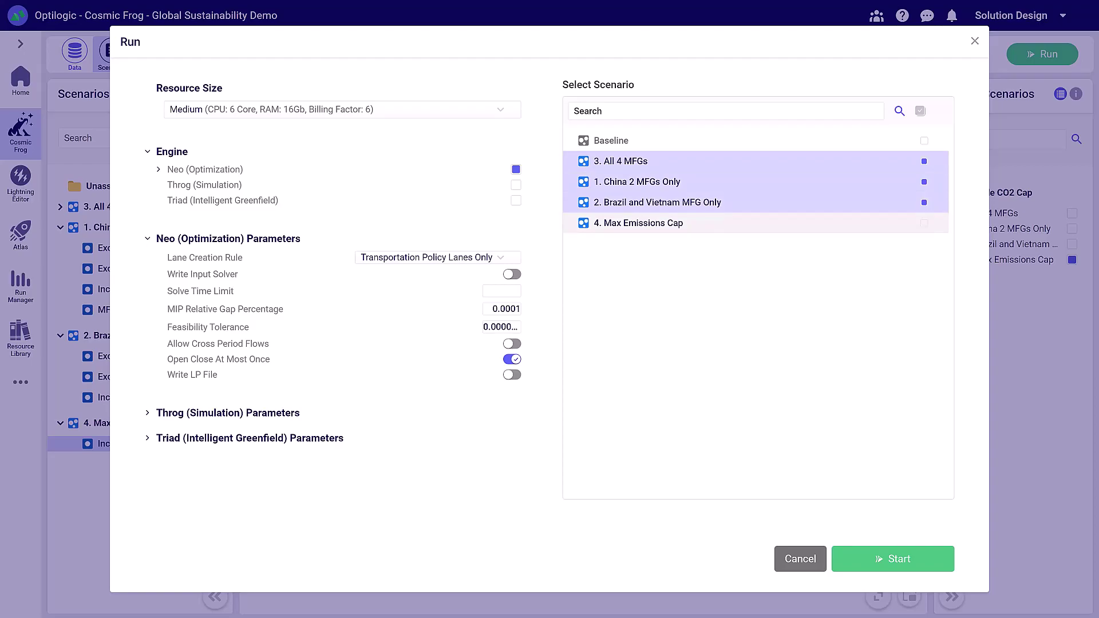
click(924, 223)
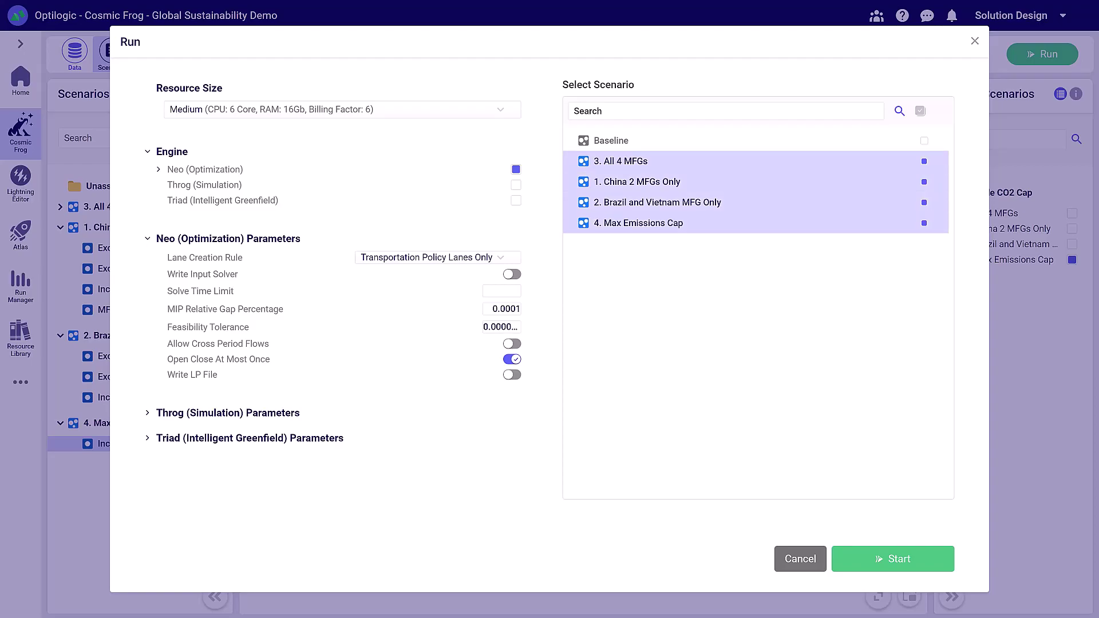
click(341, 109)
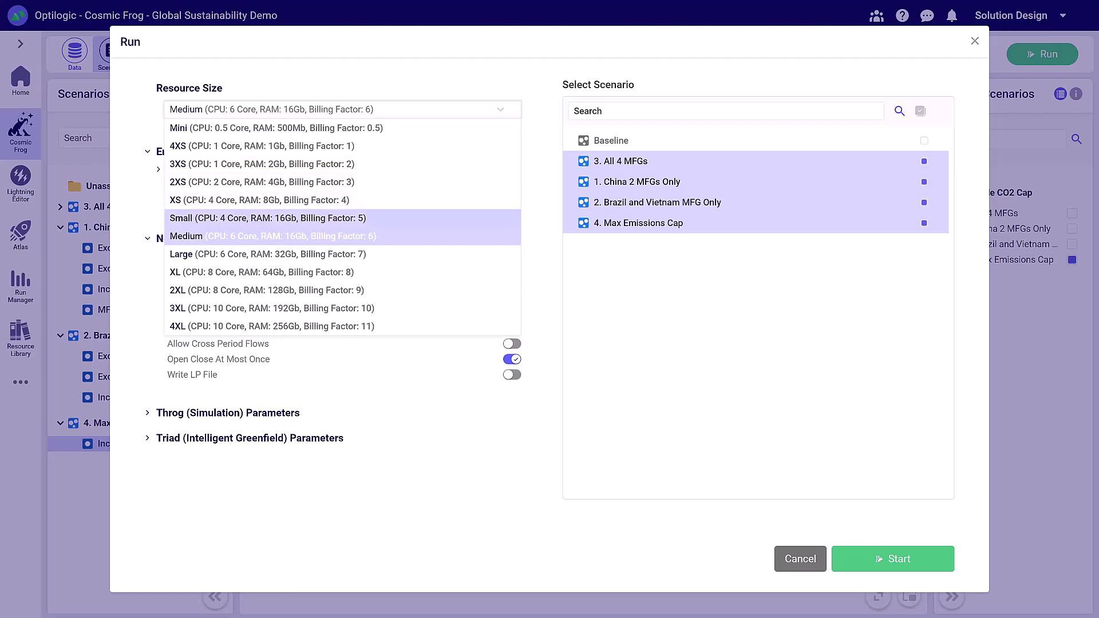
click(274, 236)
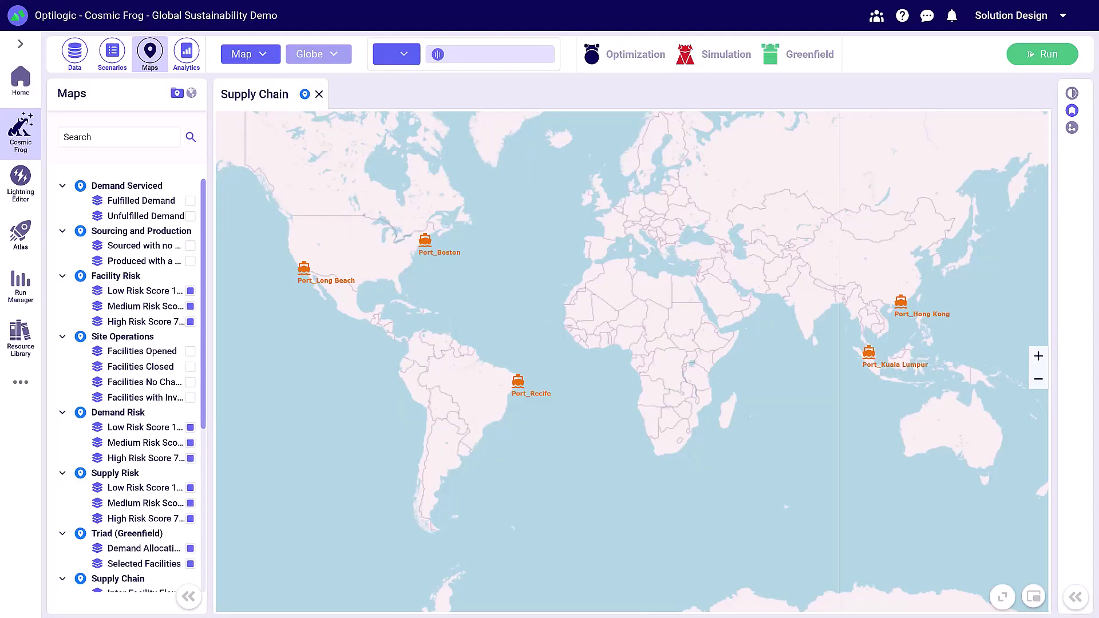
Show the full Supply Chain map filtered to scenario 1. China 2 MFGs Only and examine the unused Belo Horizonte site.
scroll(123, 573, down, 3)
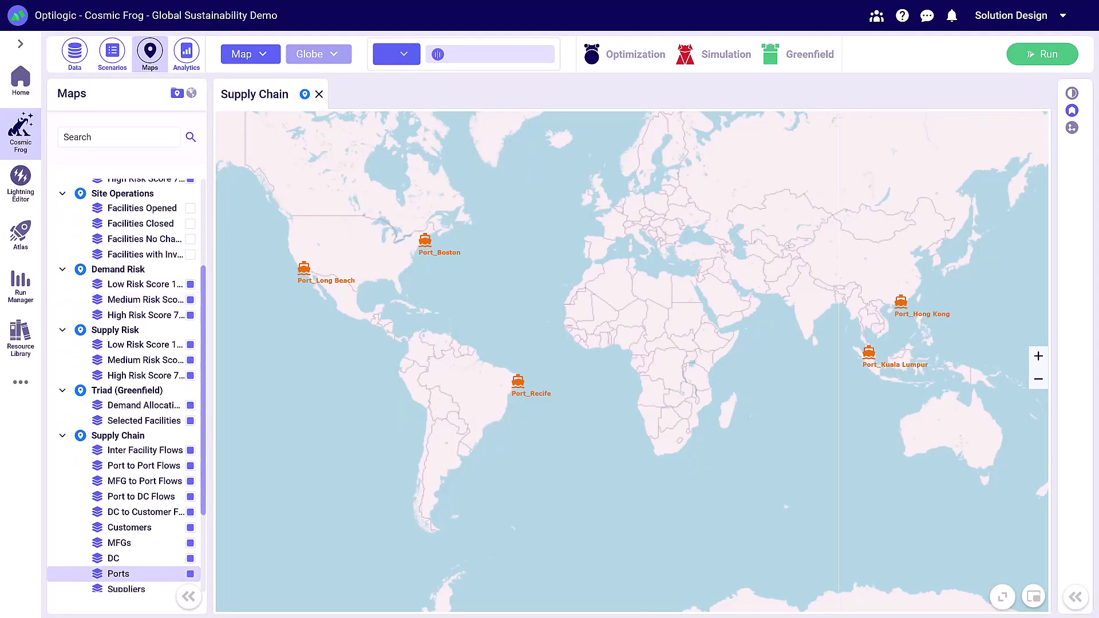
click(118, 435)
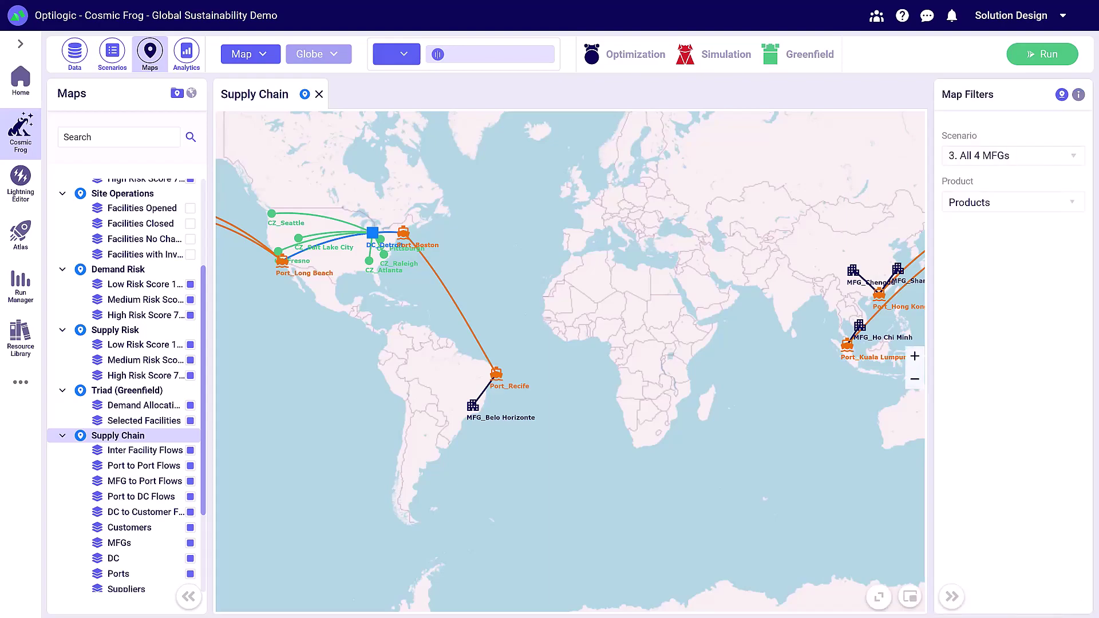
click(1012, 155)
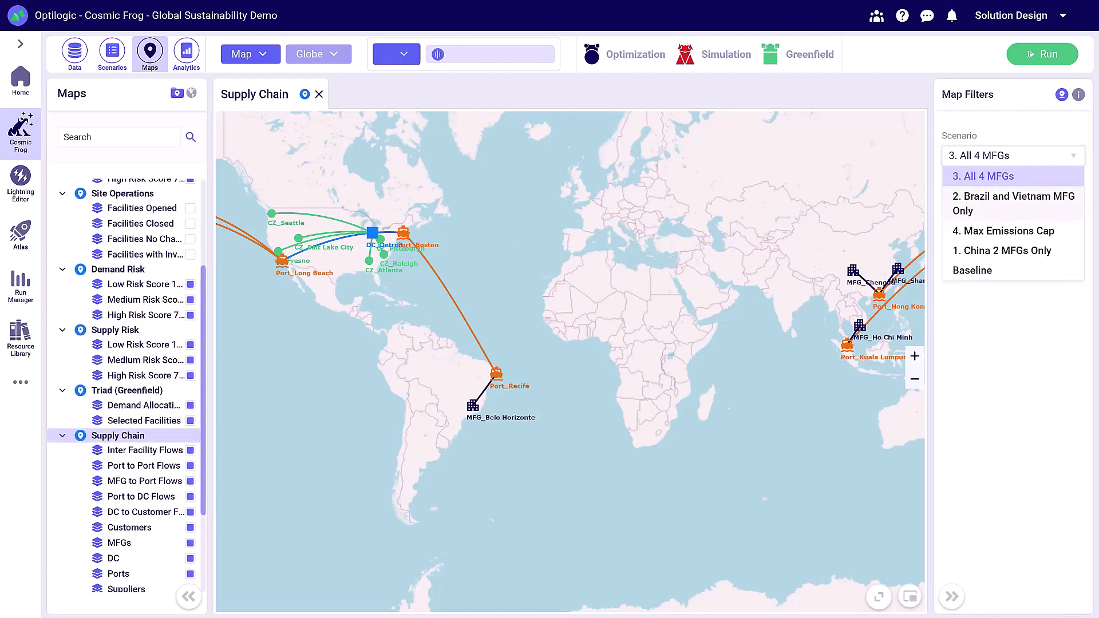
click(1001, 250)
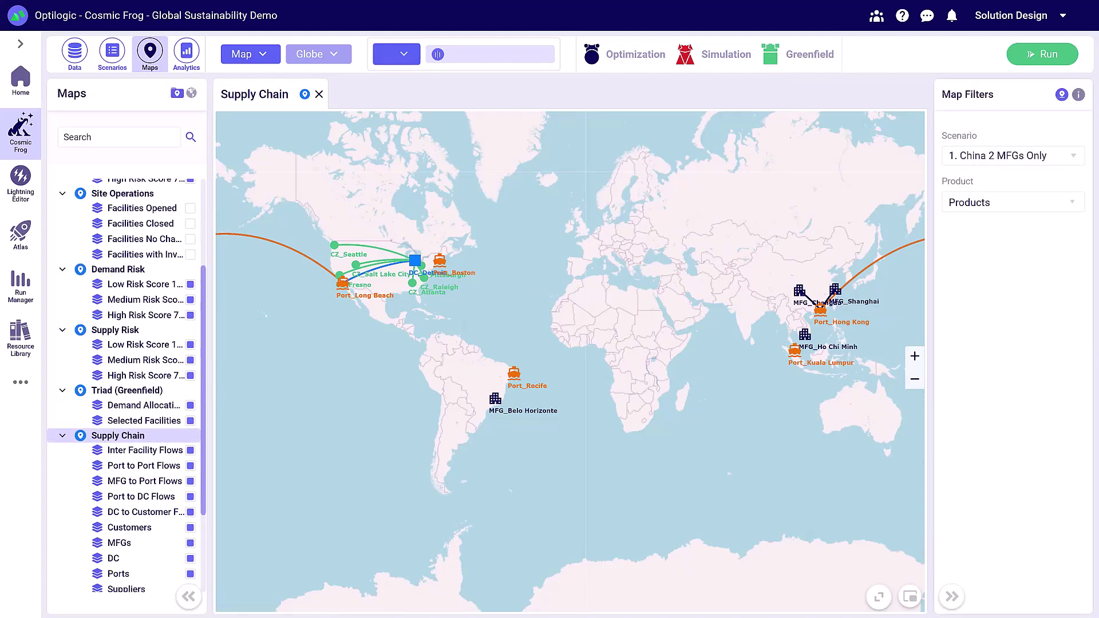
mouse_move(495, 399)
Switch the Supply Chain map's scenario filter to 4. Max Emissions Cap.
click(1012, 155)
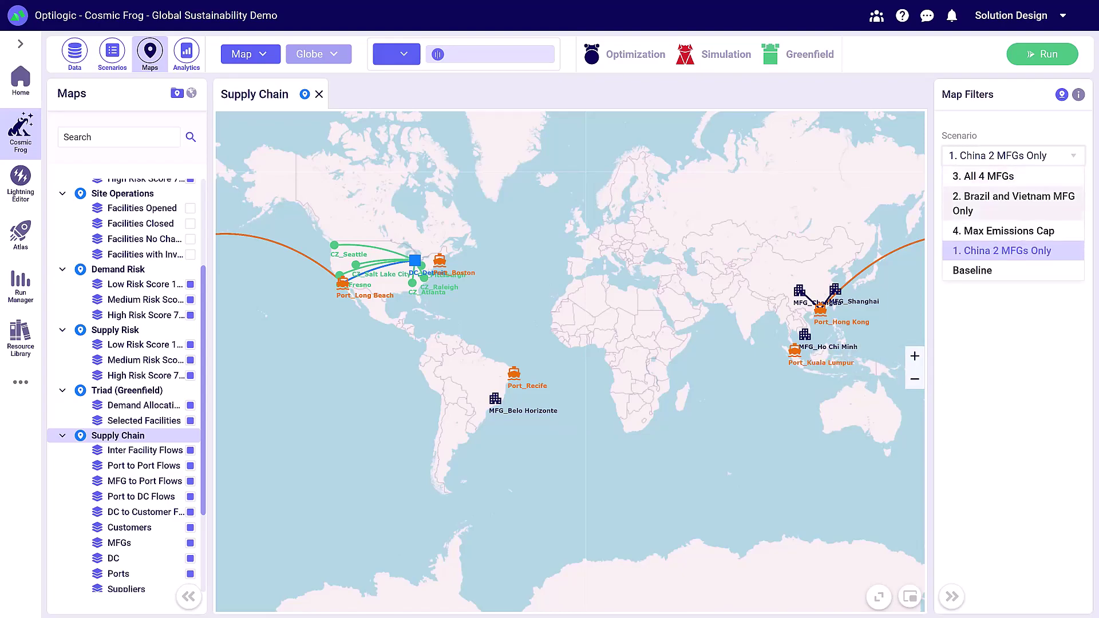
click(1012, 204)
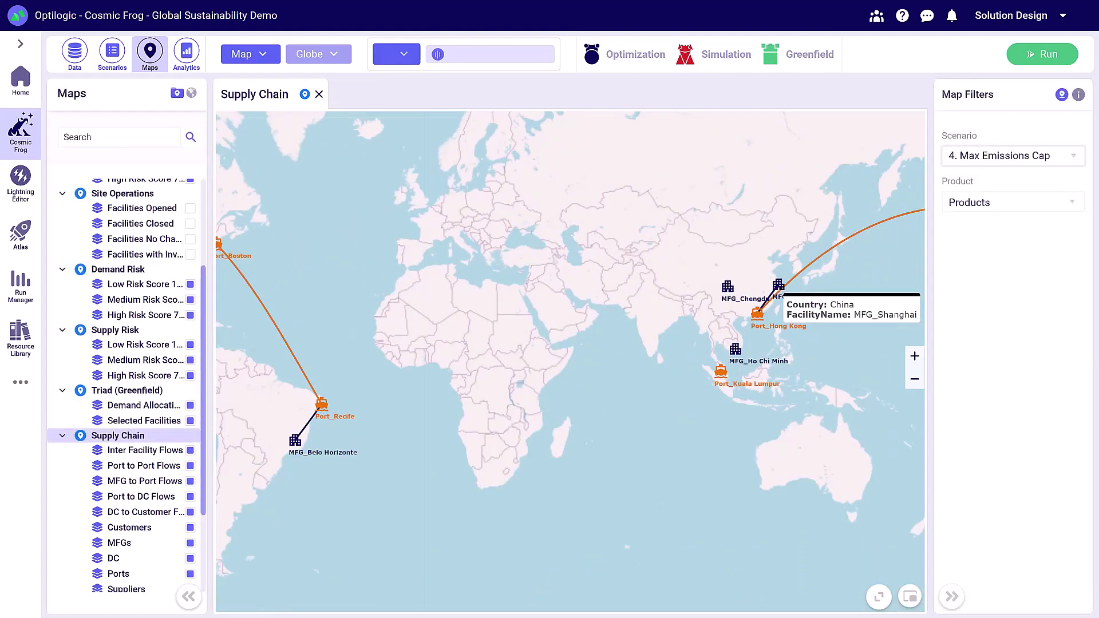
Examine the 4. Max Emissions Cap flows across the full Supply Chain map, from the manufacturing sites to the US customers.
scroll(825, 416, down, 2)
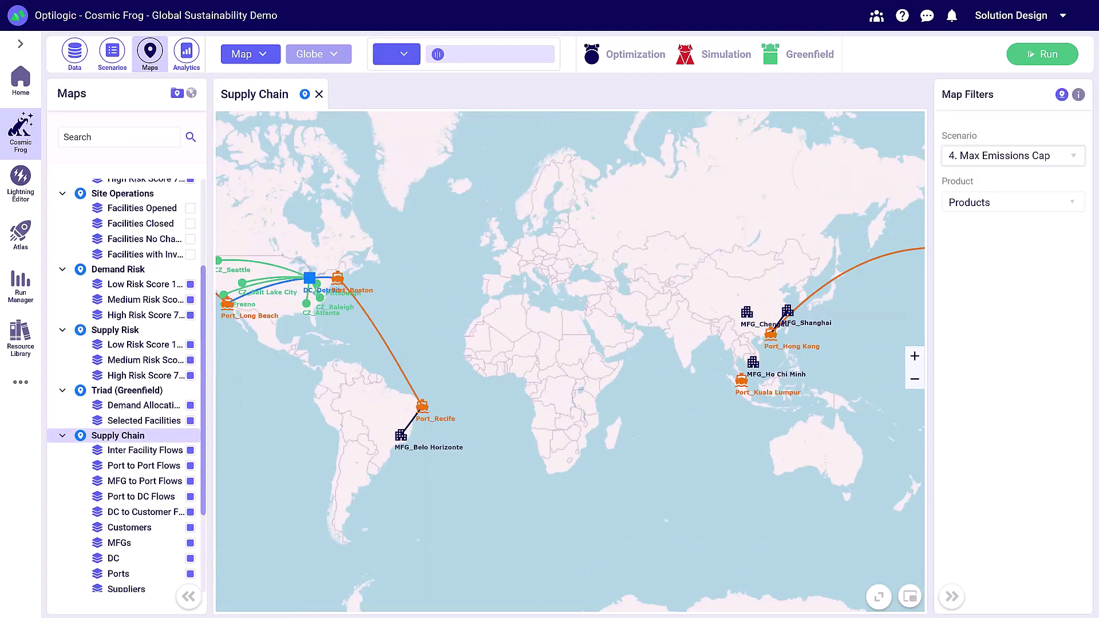
drag(826, 416, 848, 410)
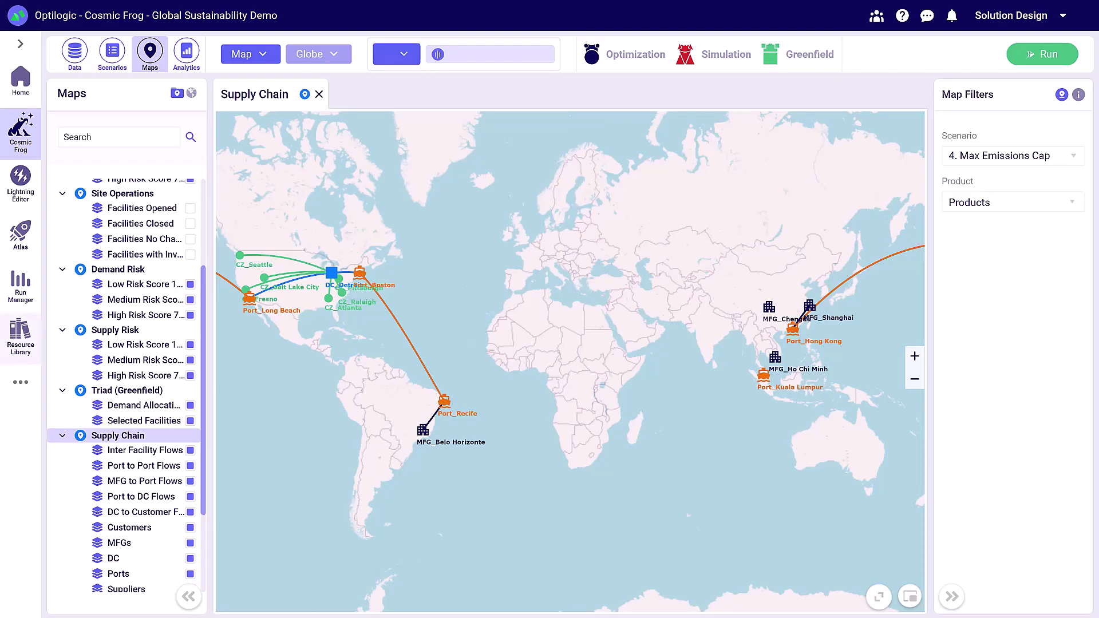
scroll(126, 349, up, 5)
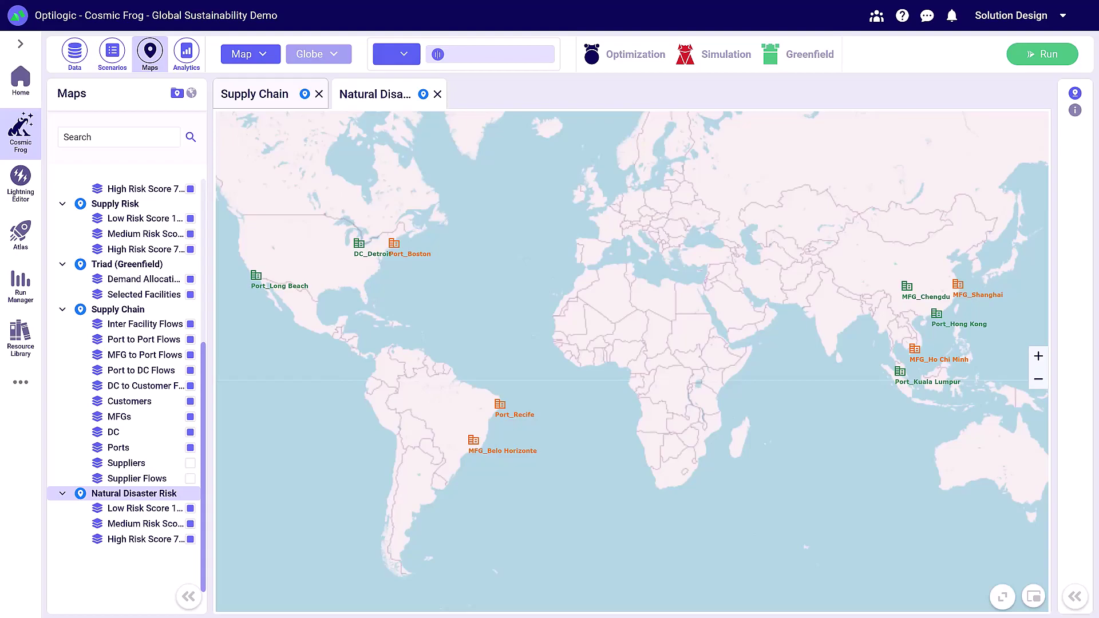
Check the natural disaster risk scores of MFG_Belo Horizonte and DC_Detroit on the Natural Disaster Risk map.
mouse_move(475, 441)
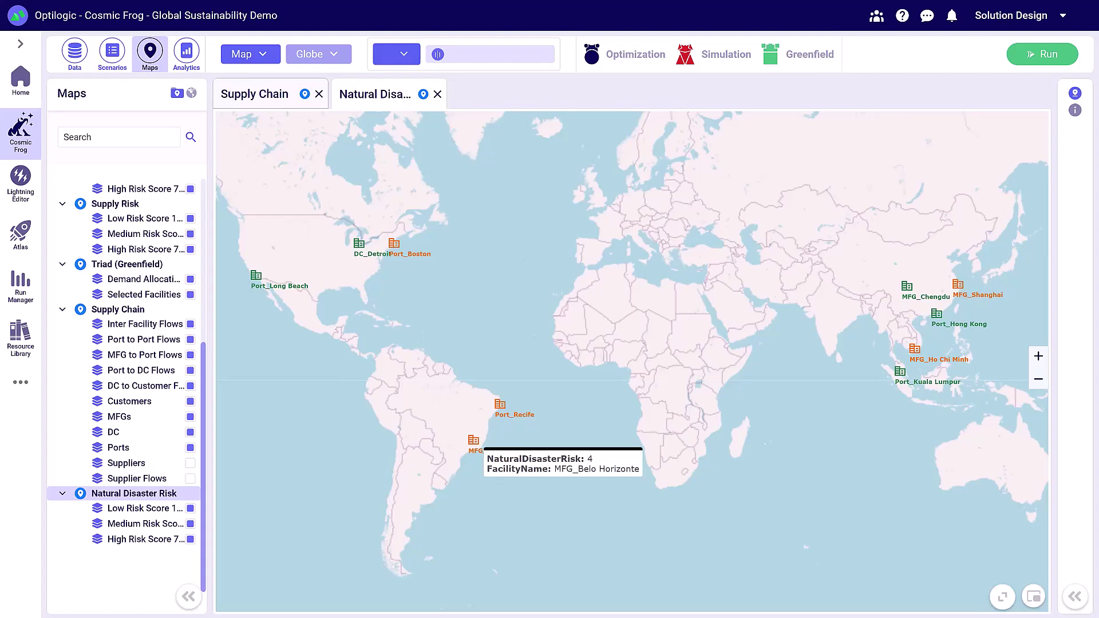
mouse_move(359, 244)
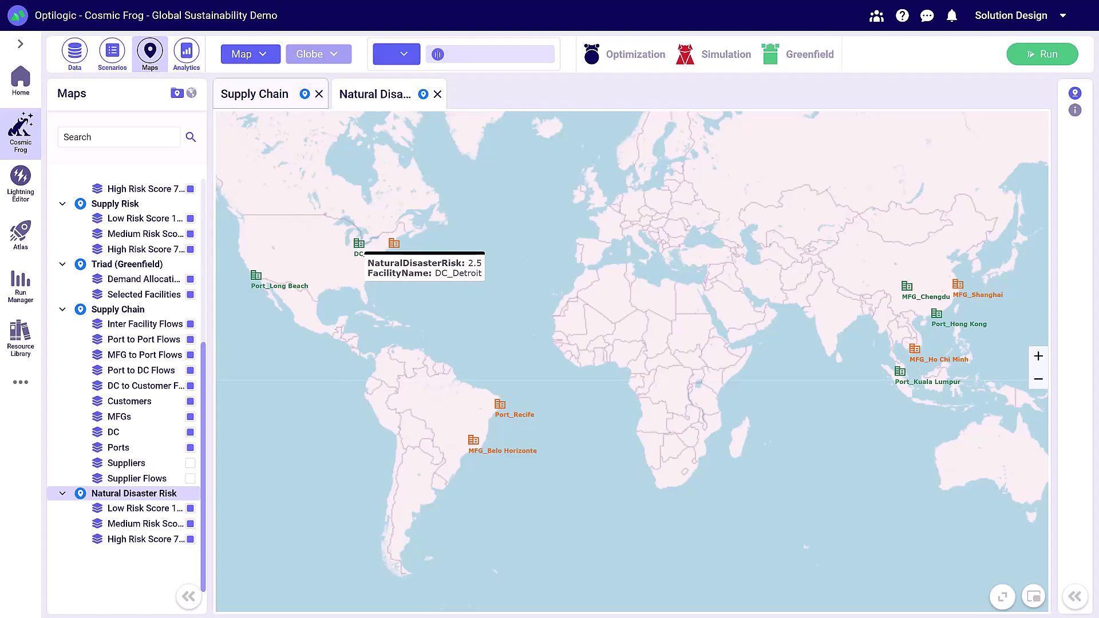
Show the Optimization Scenario Comparison dashboard and compare the cost breakdowns of 1. China 2 MFGs Only and 2. Brazil and Vietnam MFG Only.
click(186, 54)
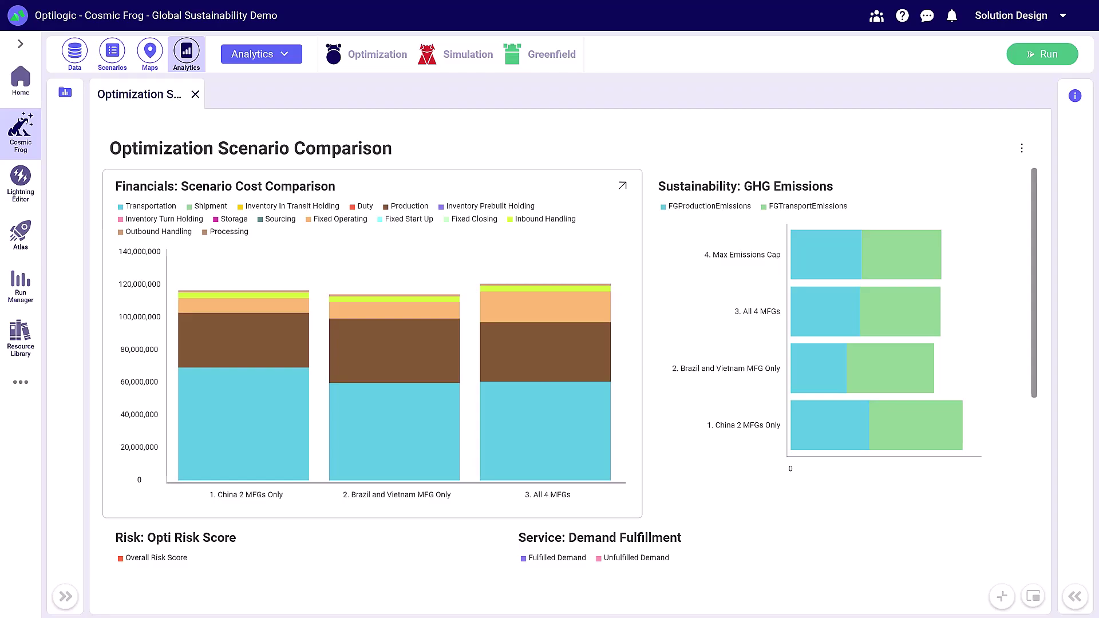
scroll(570, 366, down, 5)
scroll(570, 366, up, 5)
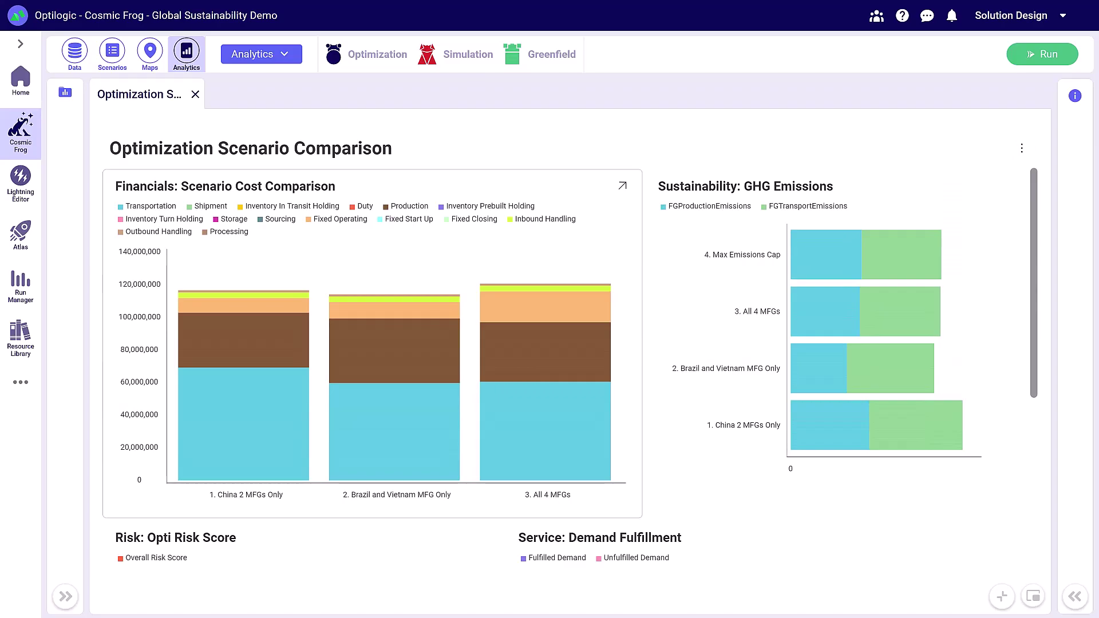
mouse_move(244, 366)
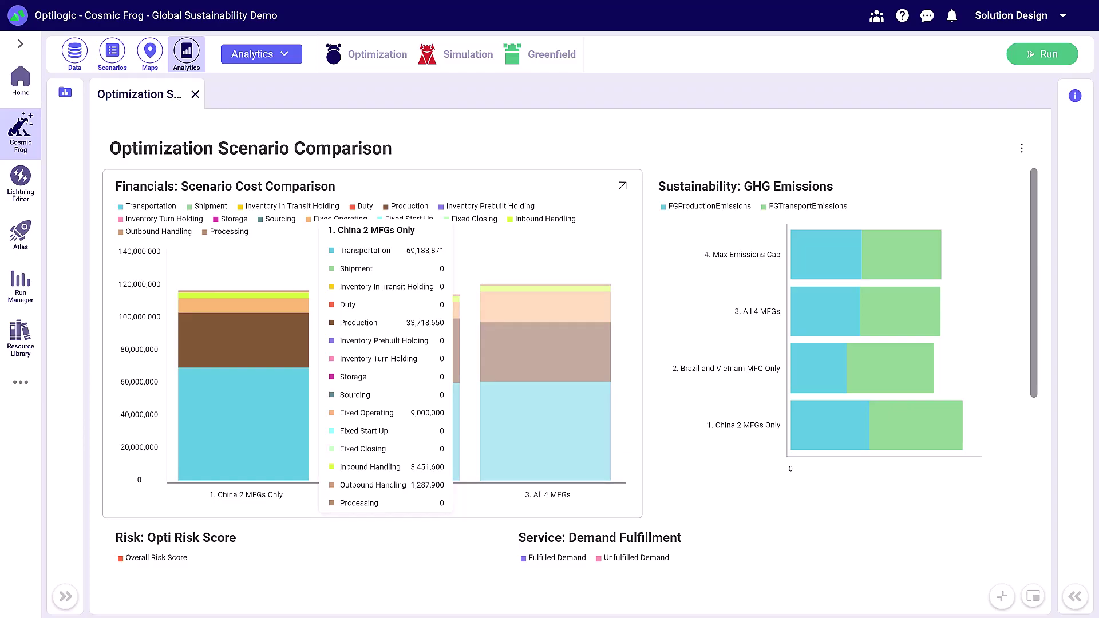
mouse_move(435, 372)
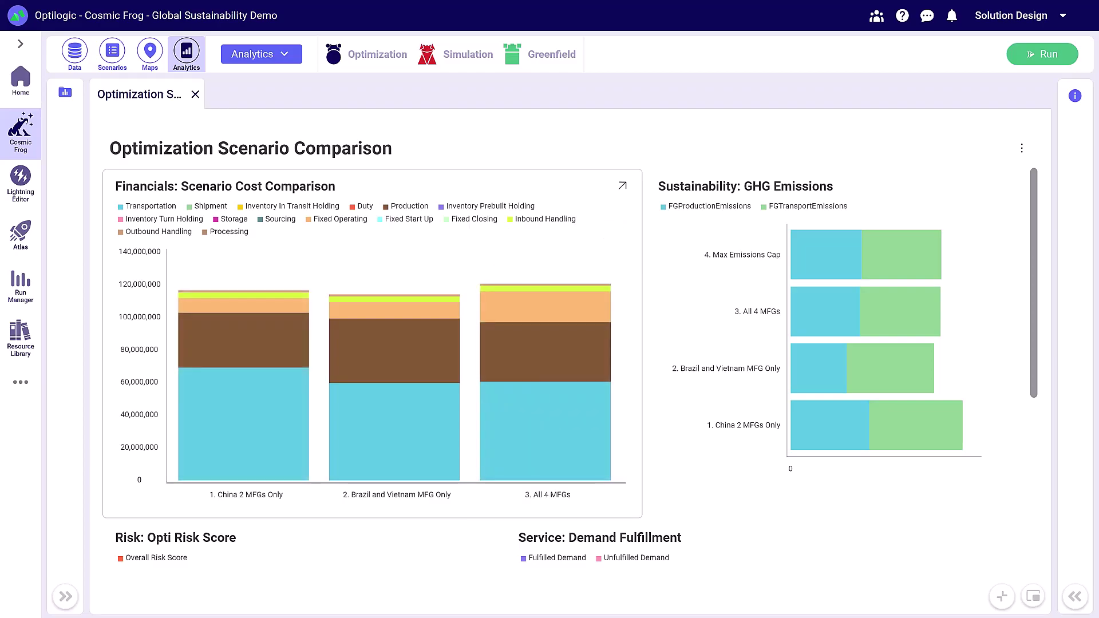
Compare the scenarios' GHG emissions and their demand fulfillment in the Optimization Scenario Comparison dashboard.
mouse_move(884, 424)
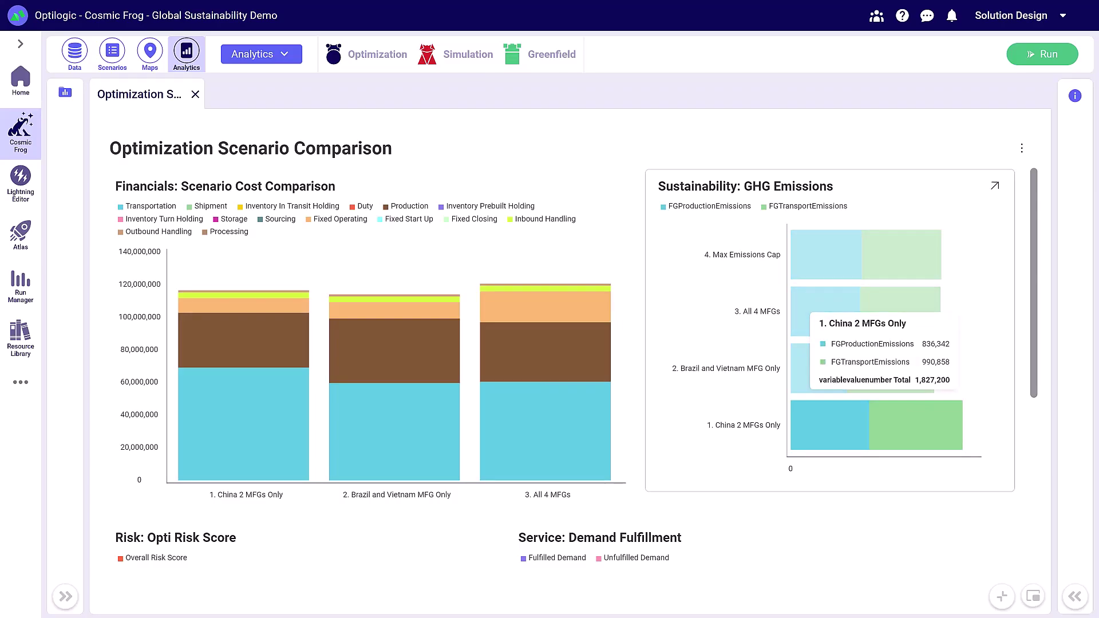
mouse_move(830, 368)
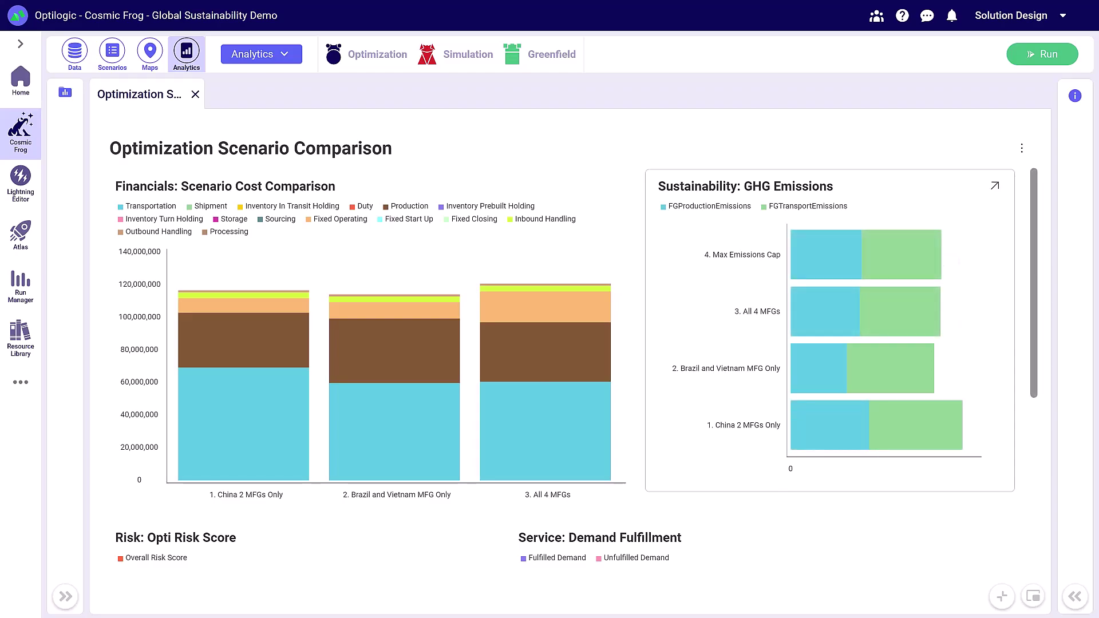
scroll(572, 367, down, 5)
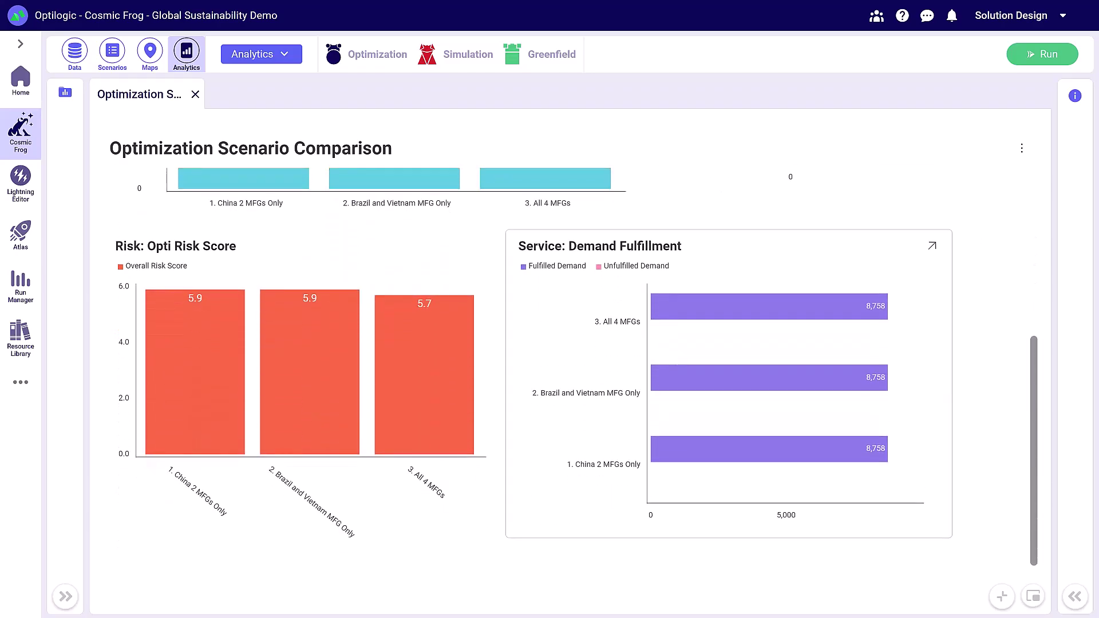
mouse_move(786, 306)
mouse_move(784, 378)
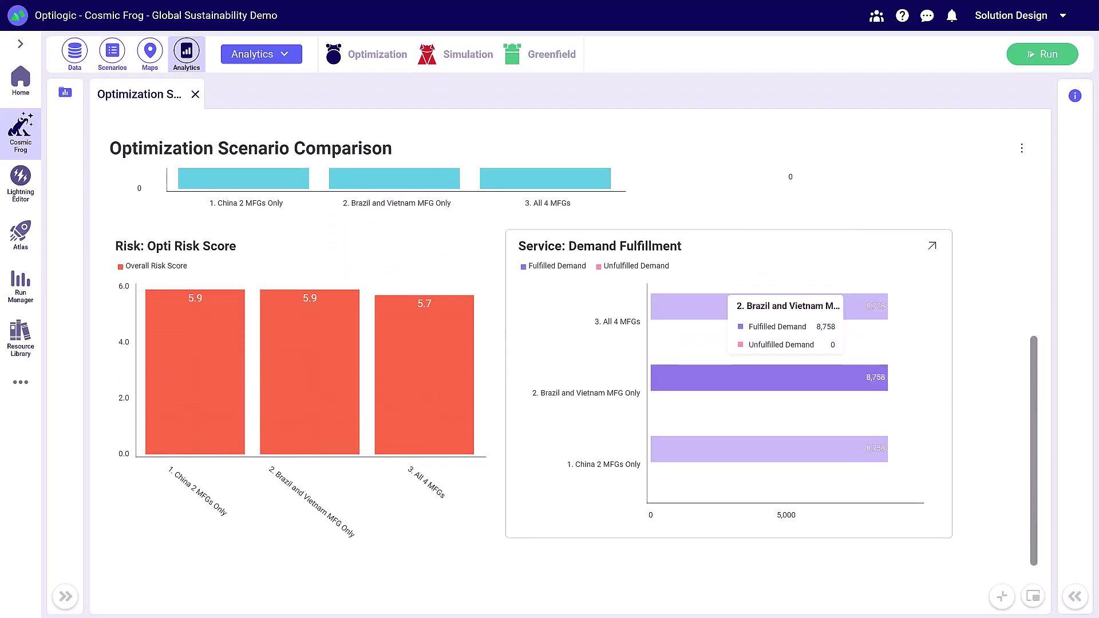
mouse_move(784, 449)
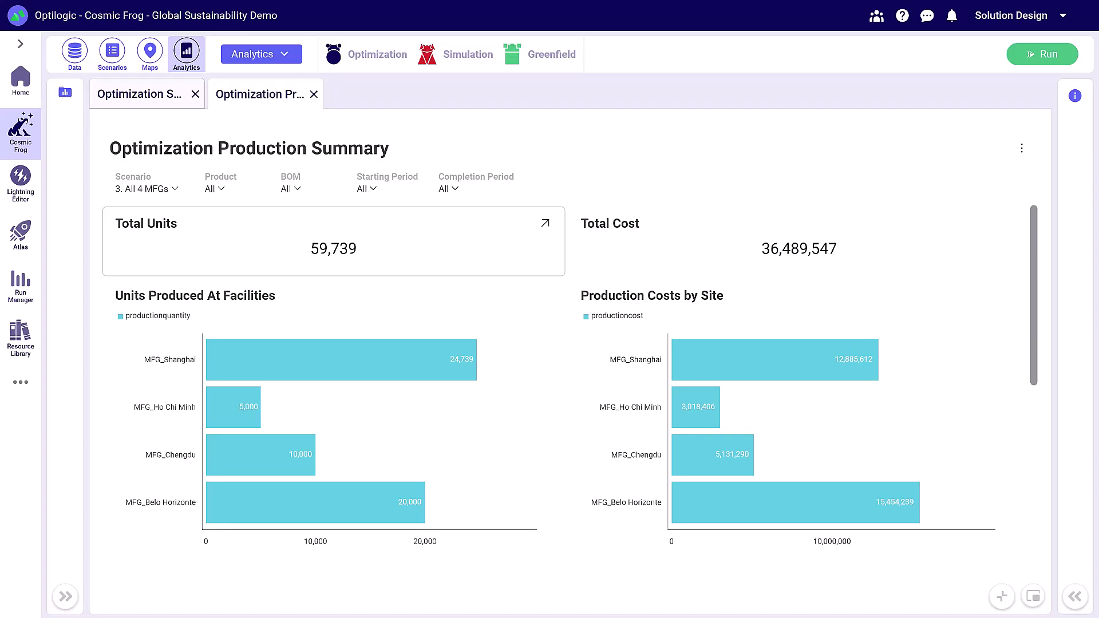
Review facility output, production costs, and cardboard and water consumption in the Optimization Production Summary, checking MFG_Shanghai's water use.
scroll(570, 385, down, 1)
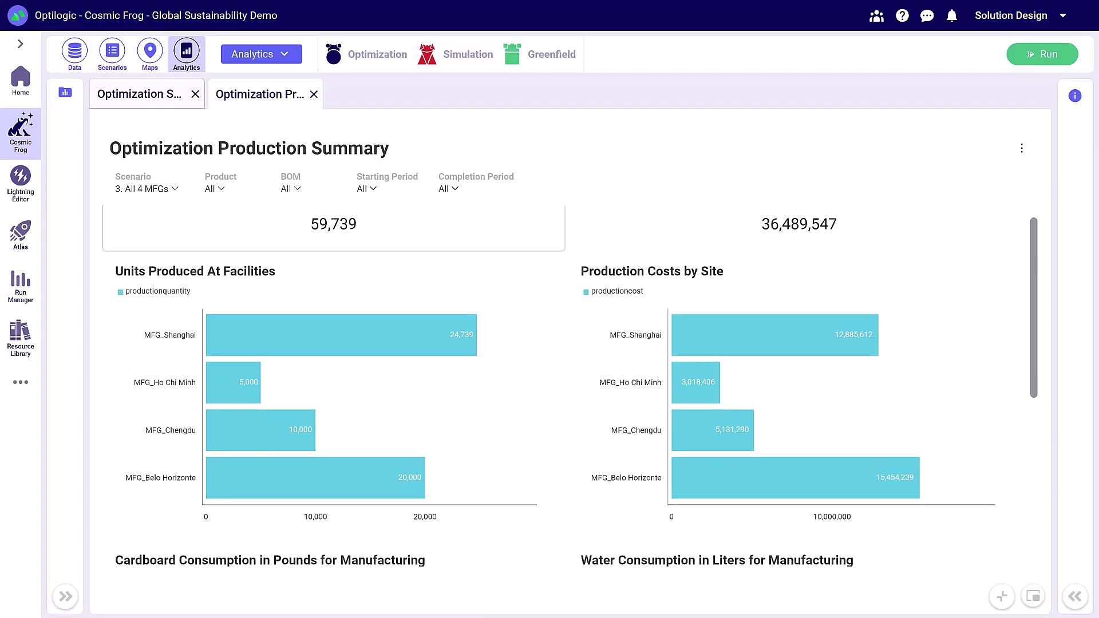
scroll(570, 391, down, 5)
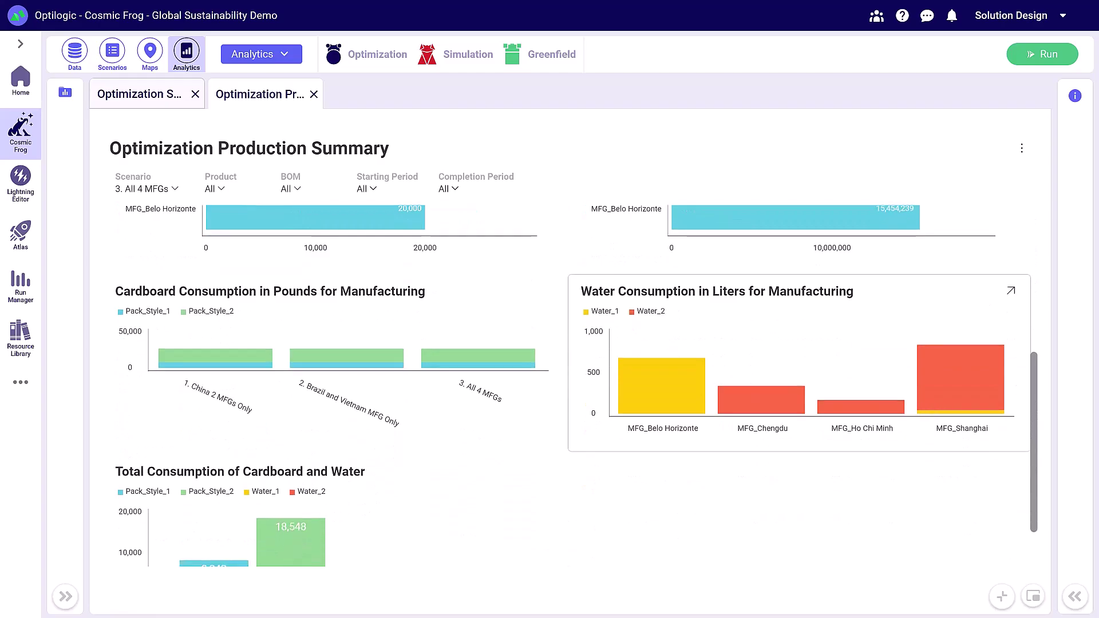
scroll(570, 391, down, 2)
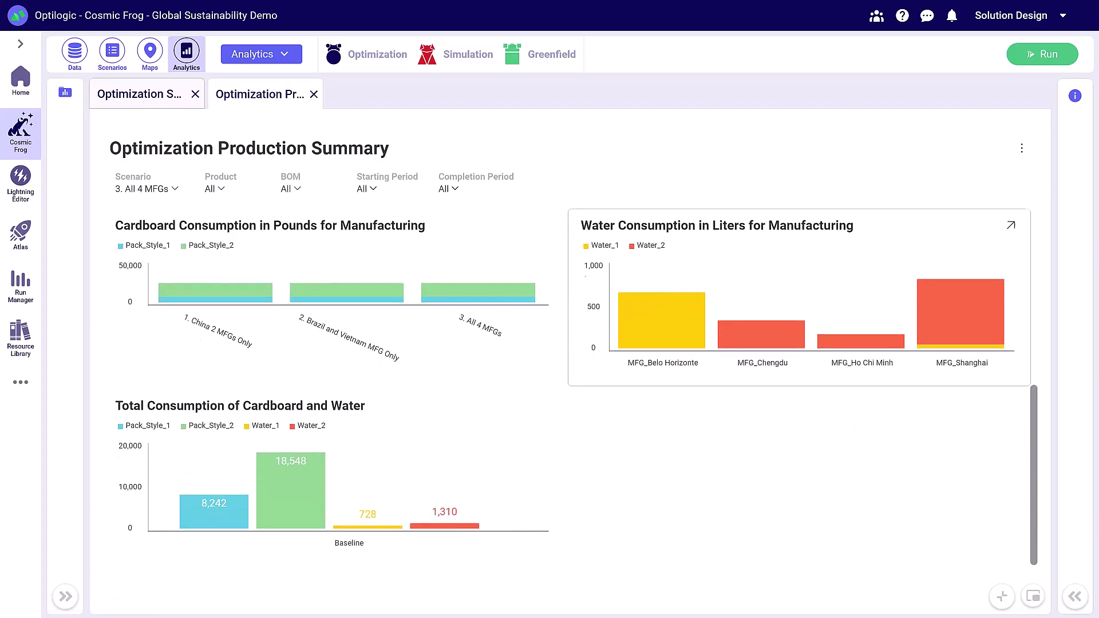
mouse_move(960, 310)
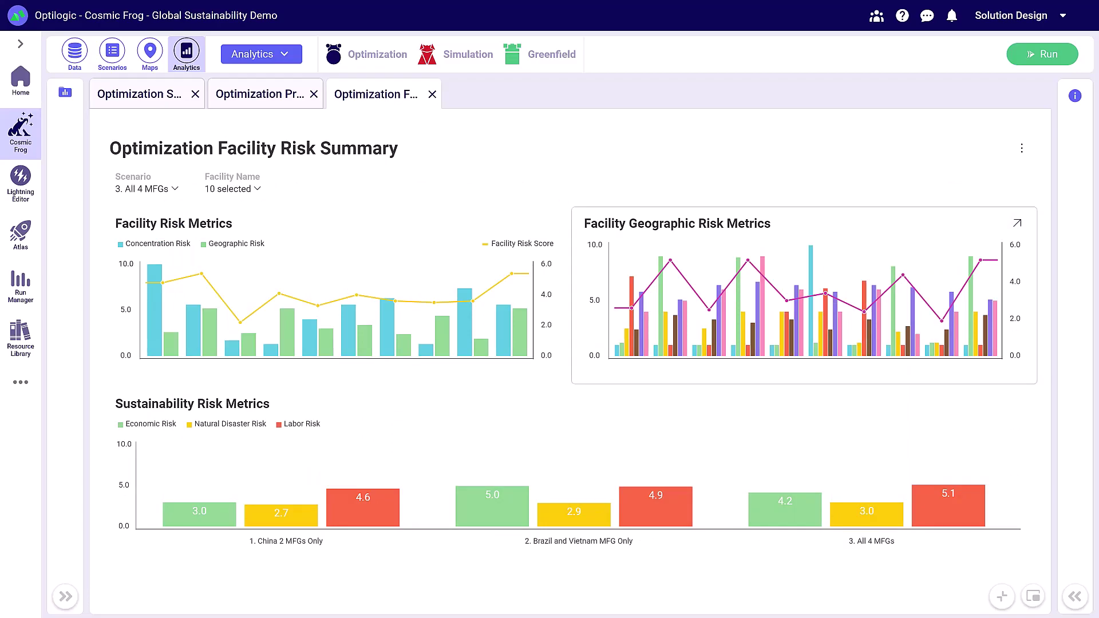
In the Optimization Facility Risk Summary, inspect Port_Boston in the enlarged Facility Geographic Risk Metrics chart and enlarge the Sustainability Risk Metrics chart instead.
click(1017, 223)
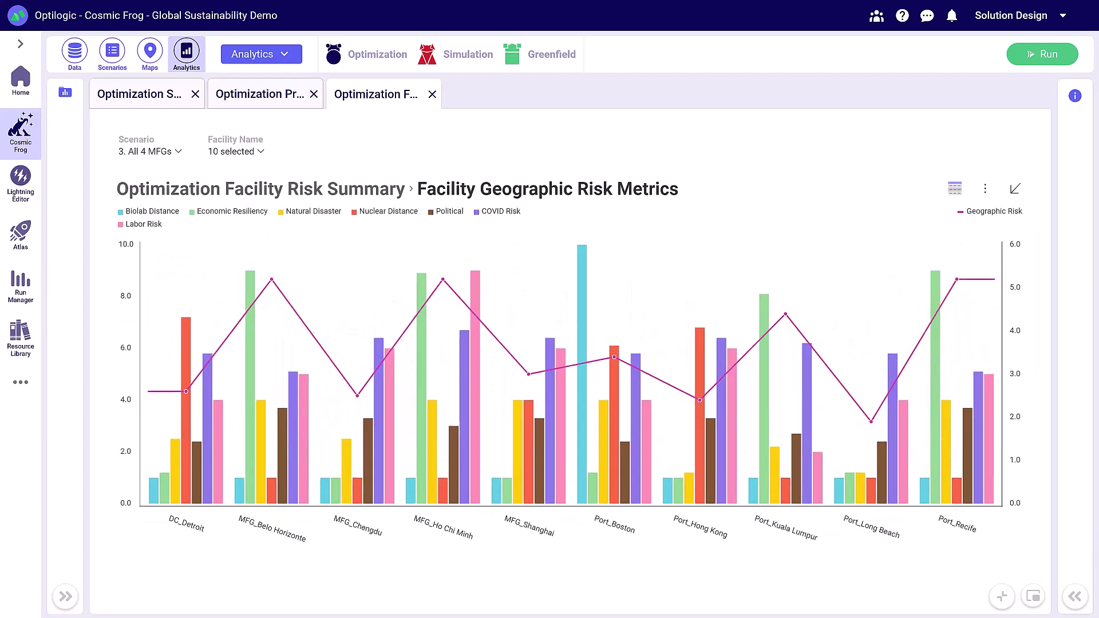
mouse_move(614, 373)
click(1015, 188)
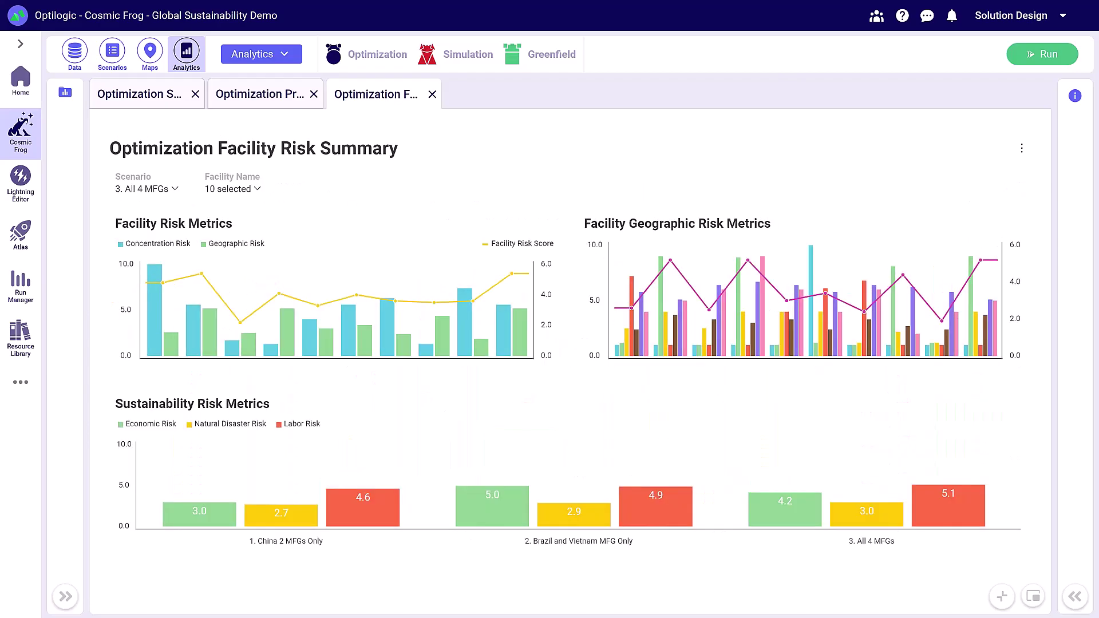
click(1017, 403)
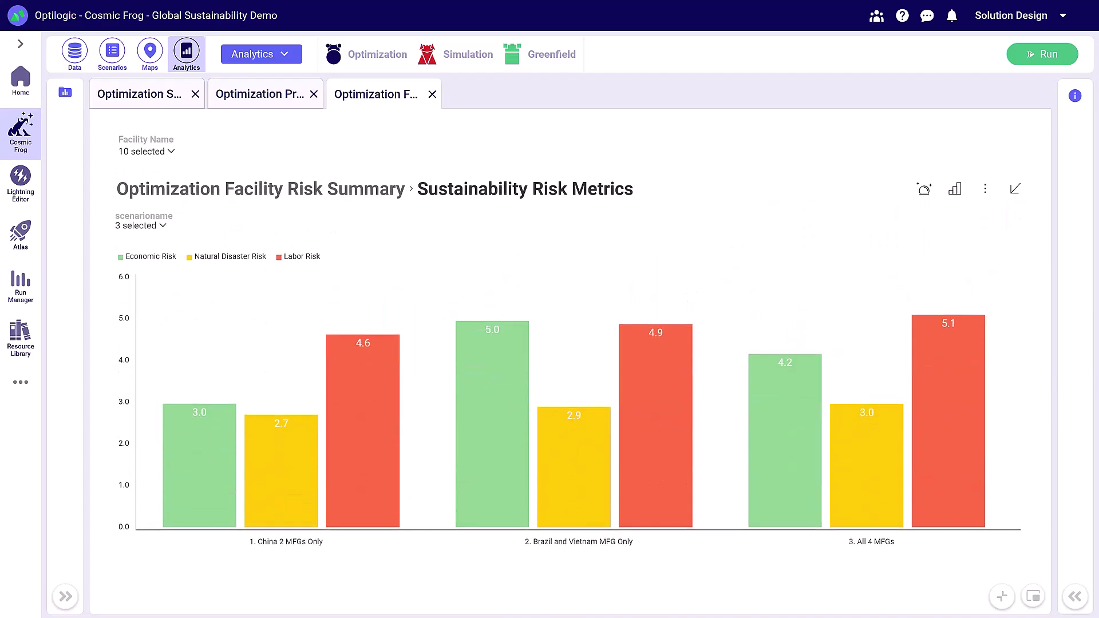